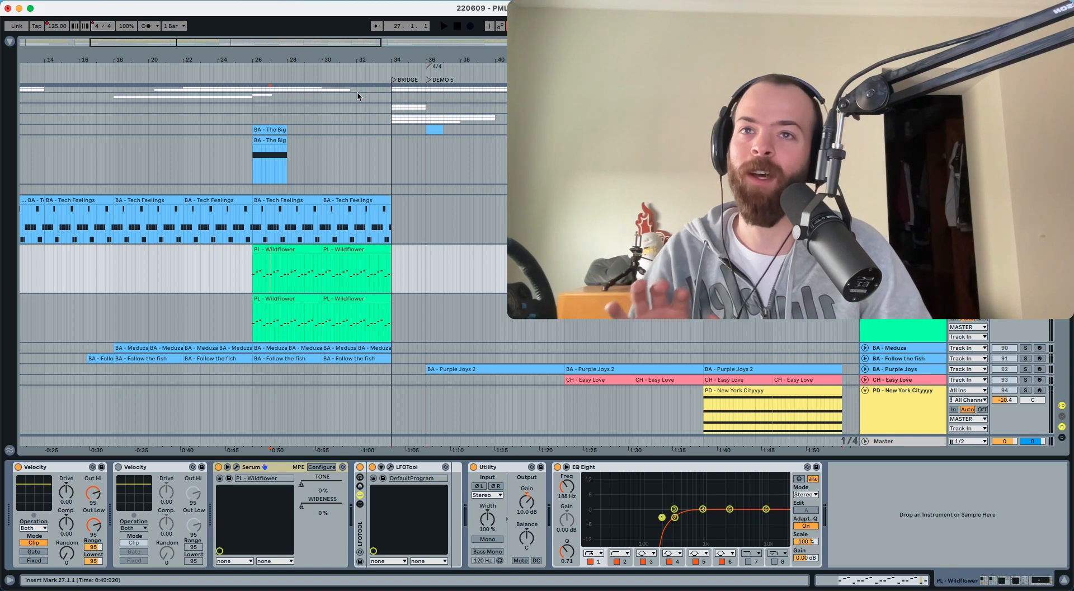
- Audition the first PL - Wildflower clip at bar 26, both soloed and together with the other tracks
{"action": "left_click", "coordinate": [279, 250]}
{"action": "key", "text": "space"}
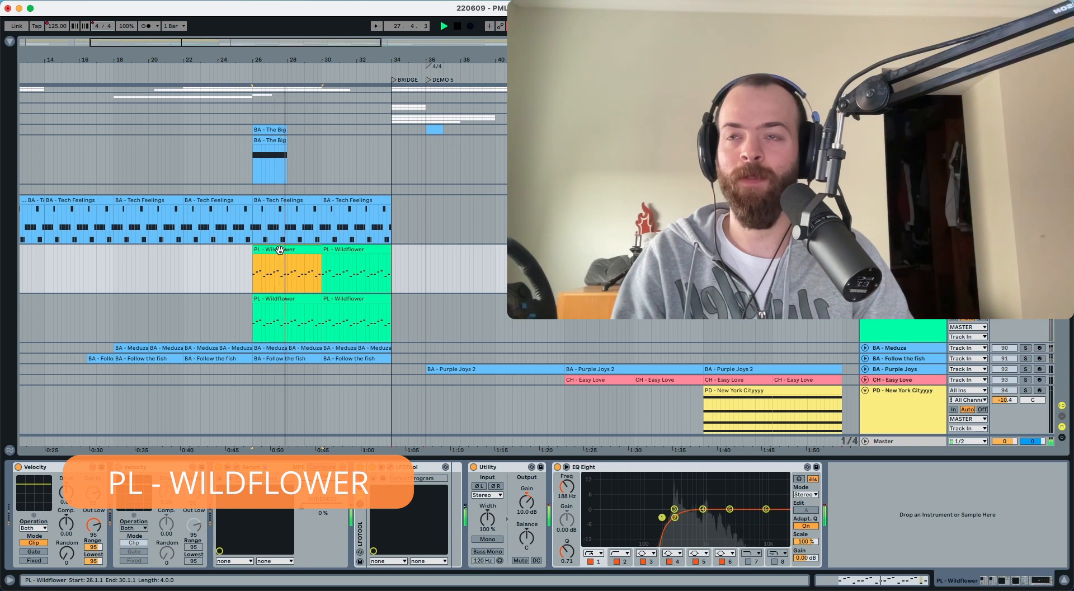
{"action": "key", "text": "space"}
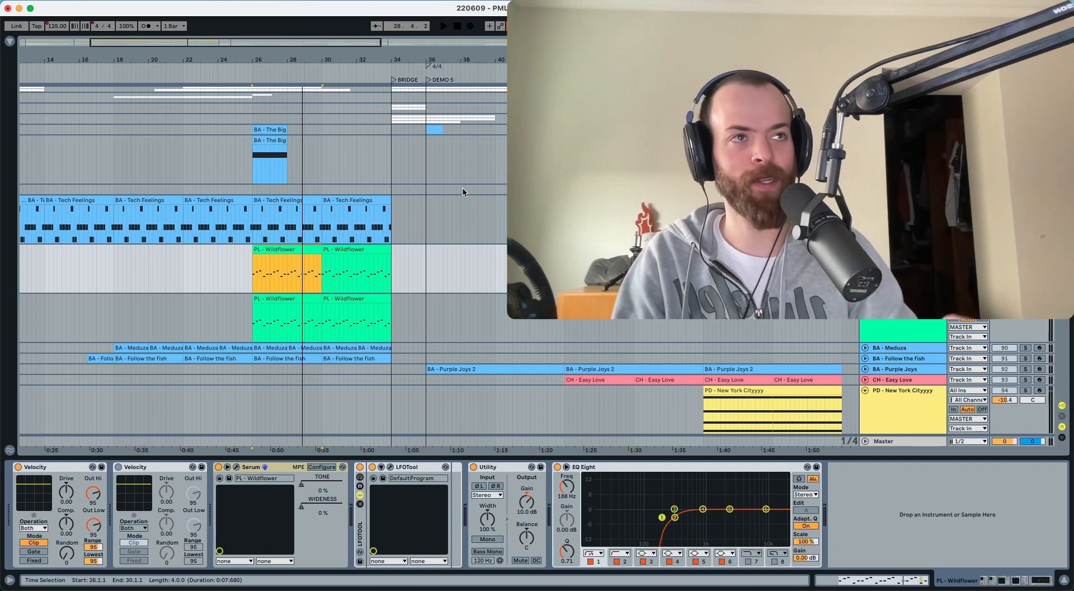
{"action": "key", "text": "space"}
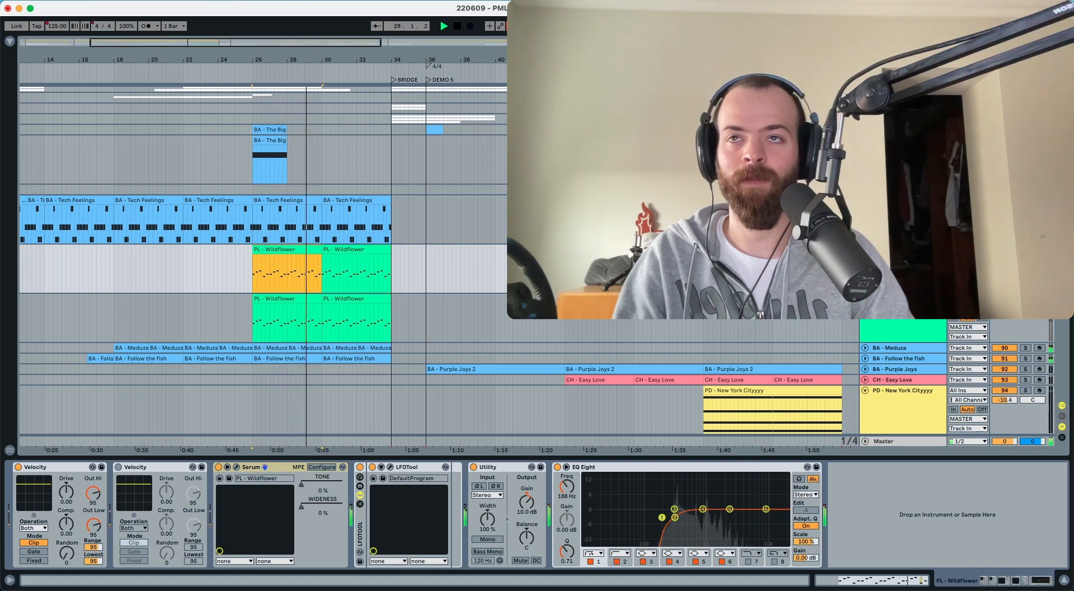
{"action": "key", "text": "space"}
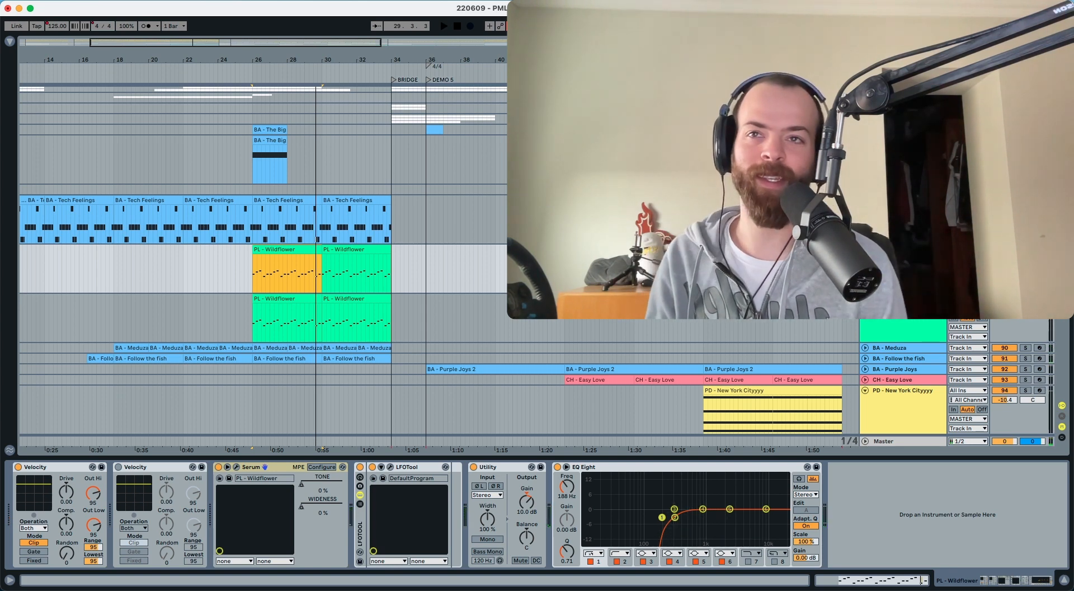
{"action": "key", "text": "s"}
{"action": "key", "text": "space"}
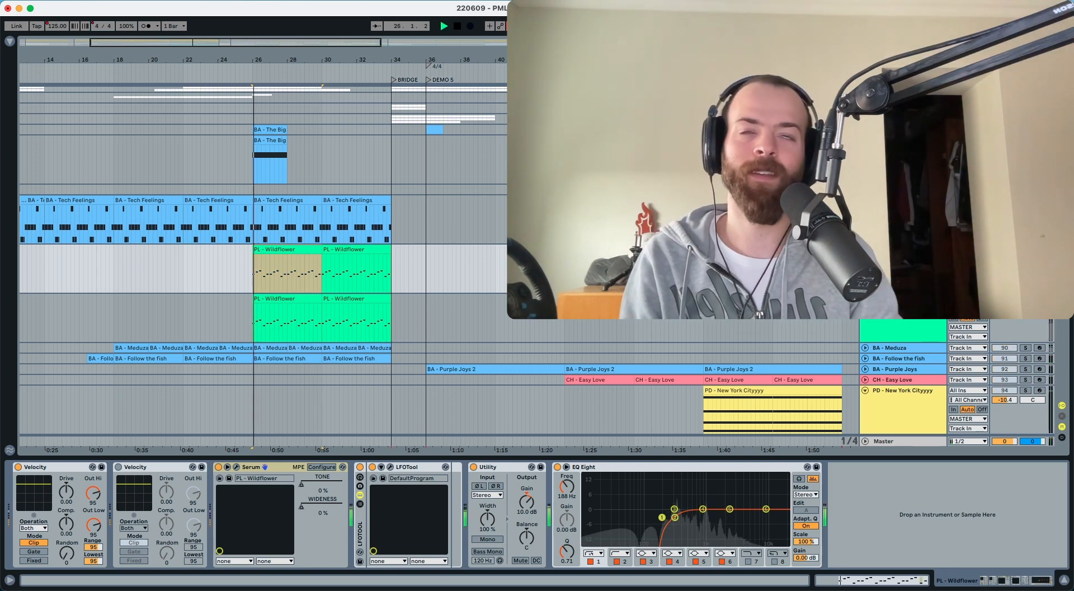
{"action": "key", "text": "space"}
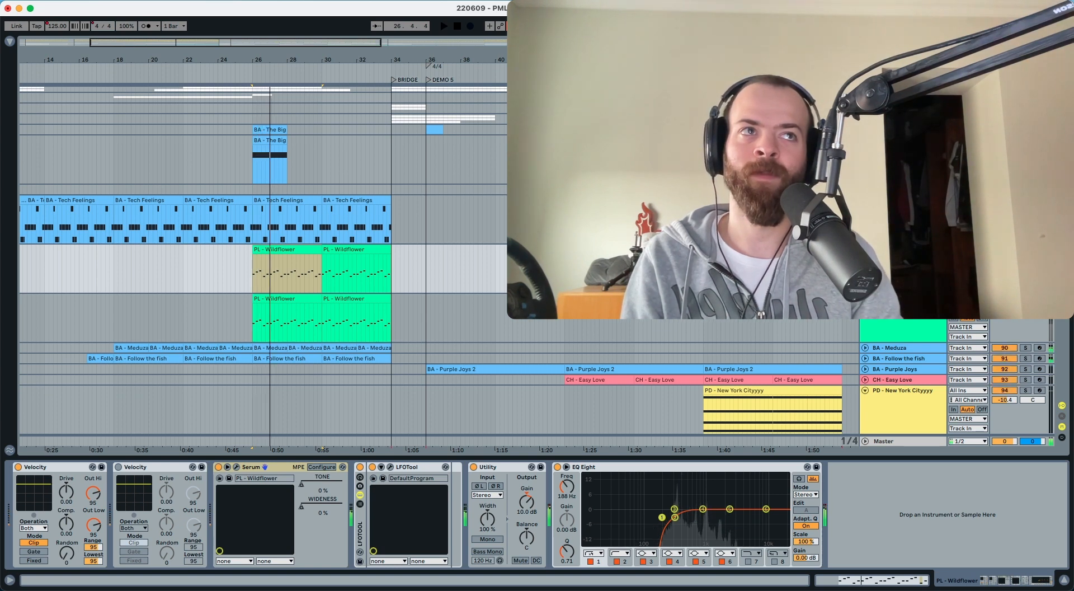
{"action": "key", "text": "s"}
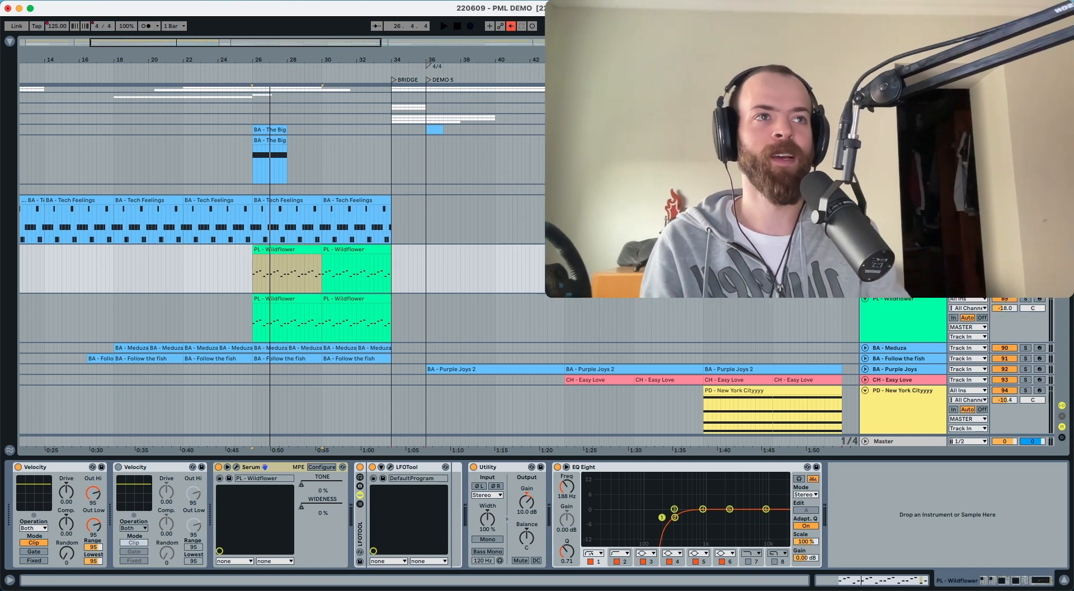
- Open Serum on the second PL - Wildflower track and load the Analog wavetable Basic Shapes into oscillator A
{"action": "left_click", "coordinate": [931, 305]}
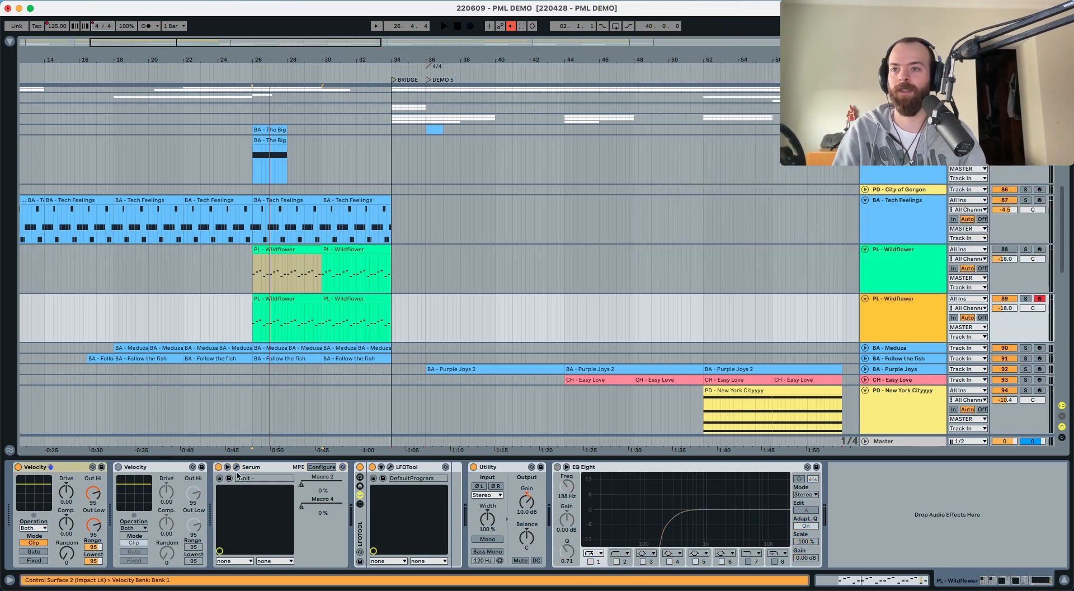
{"action": "left_click", "coordinate": [236, 467]}
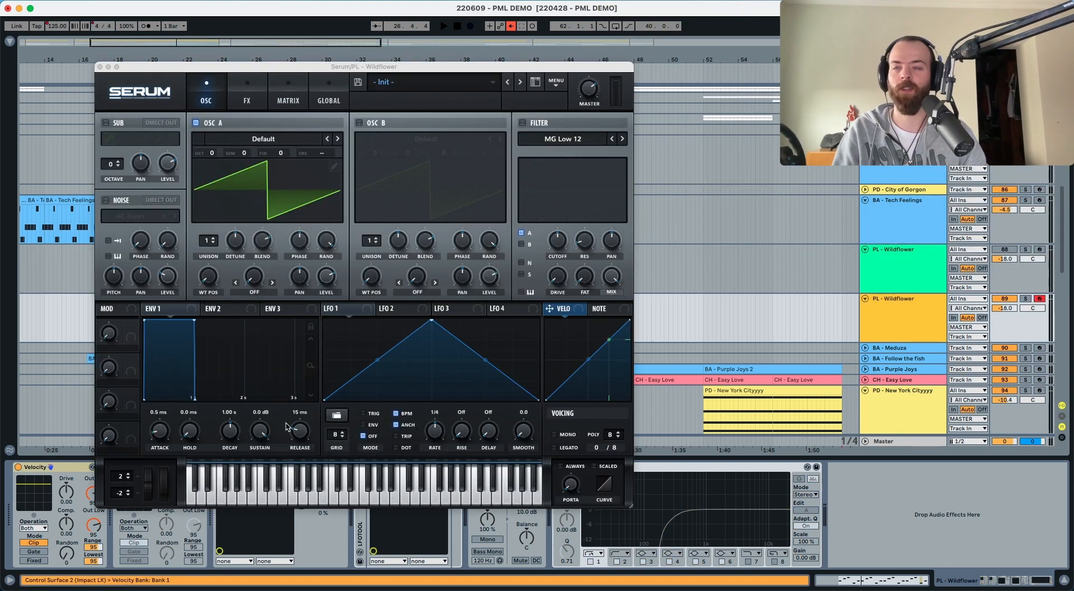
{"action": "left_click", "coordinate": [244, 134]}
{"action": "mouse_move", "coordinate": [241, 153]}
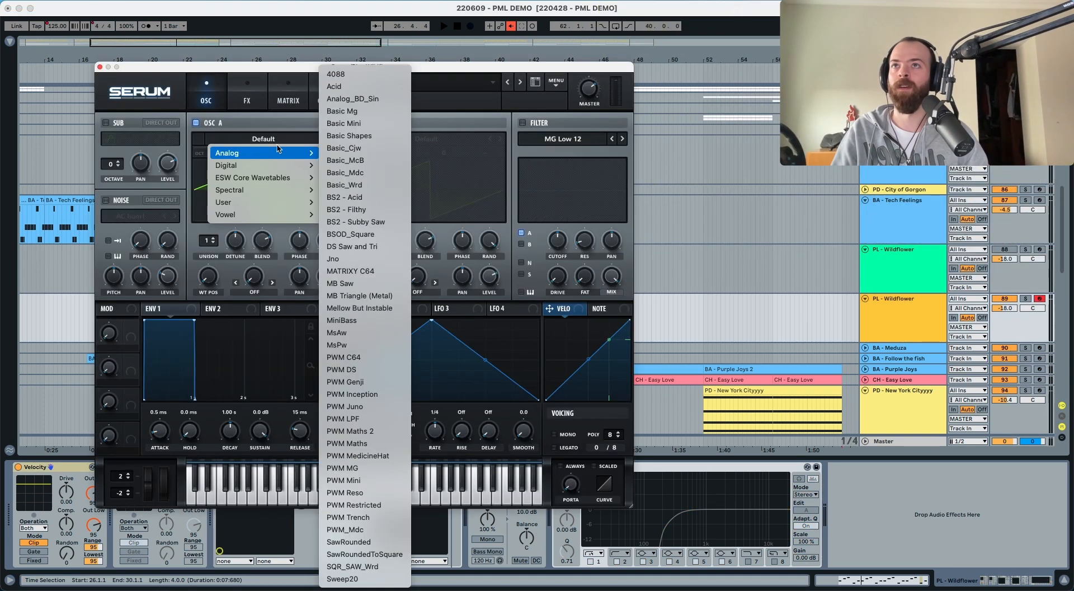
{"action": "left_click", "coordinate": [357, 137]}
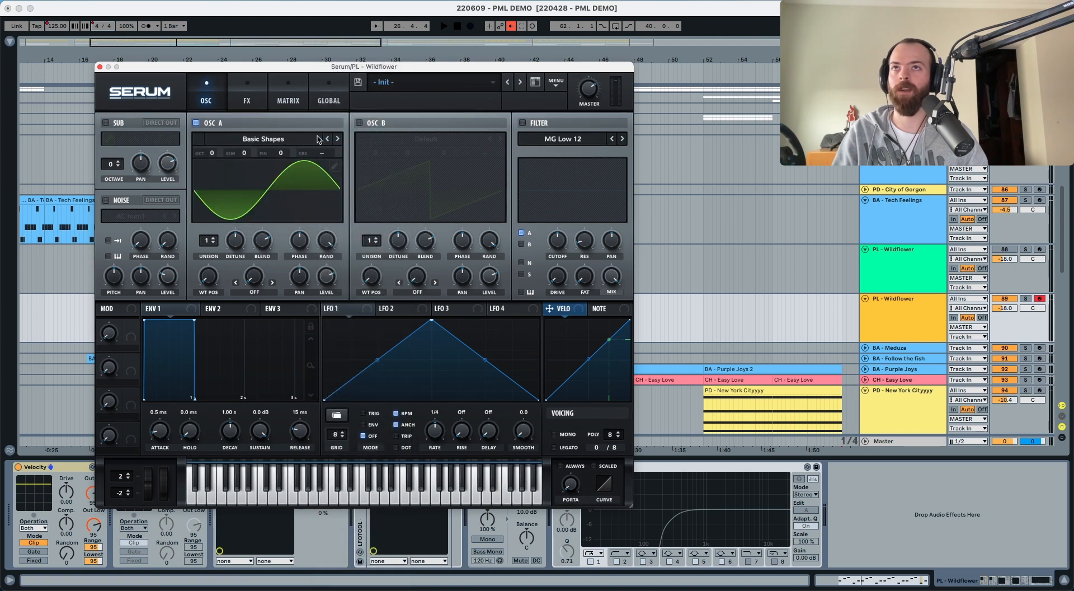
- Enable oscillator B at about 60% level, move oscillator A's wavetable position to the square wave, and audition the mix
{"action": "left_click", "coordinate": [360, 123]}
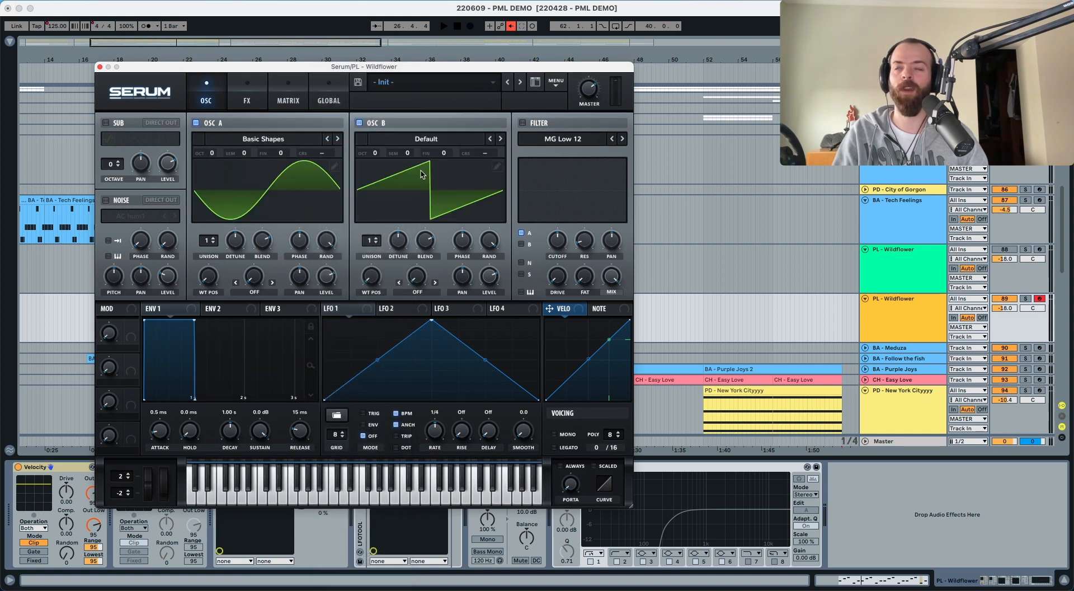
{"action": "left_click_drag", "start_coordinate": [215, 278], "coordinate": [222, 228]}
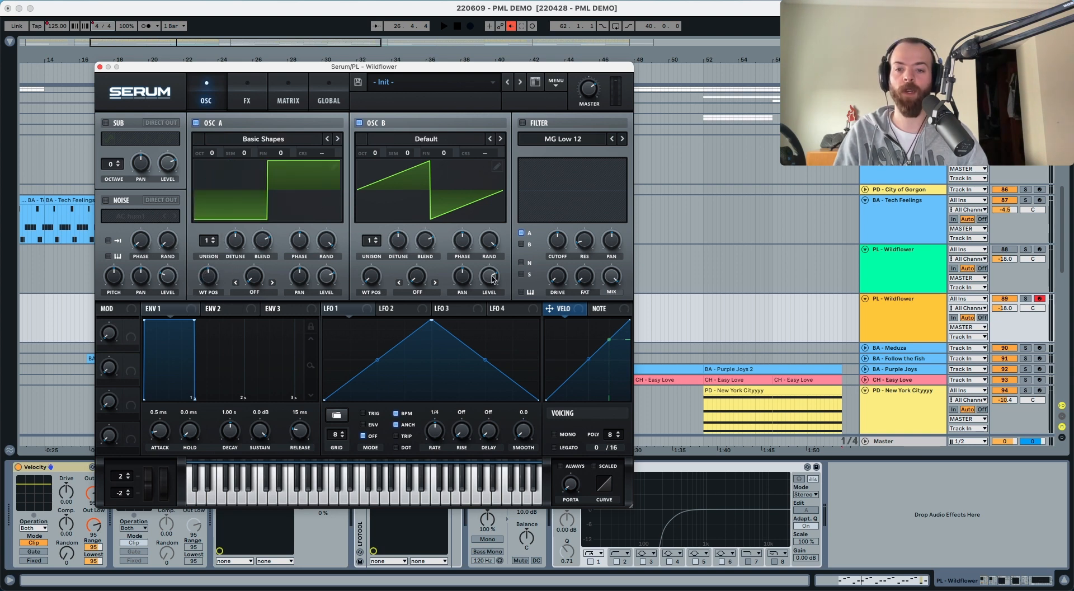
{"action": "left_click_drag", "start_coordinate": [493, 278], "coordinate": [494, 300]}
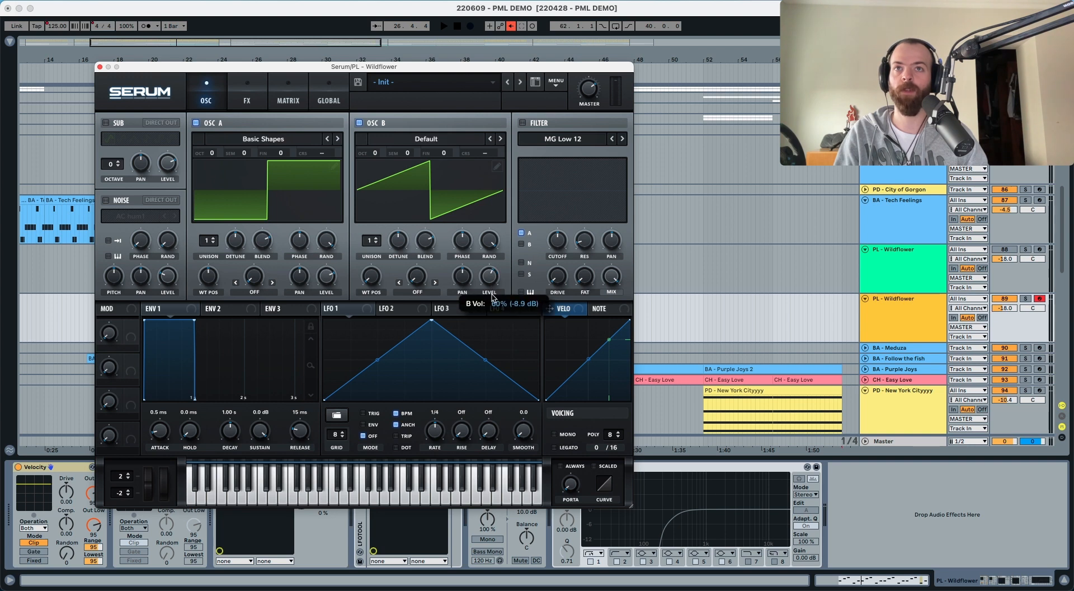
{"action": "key", "text": "space"}
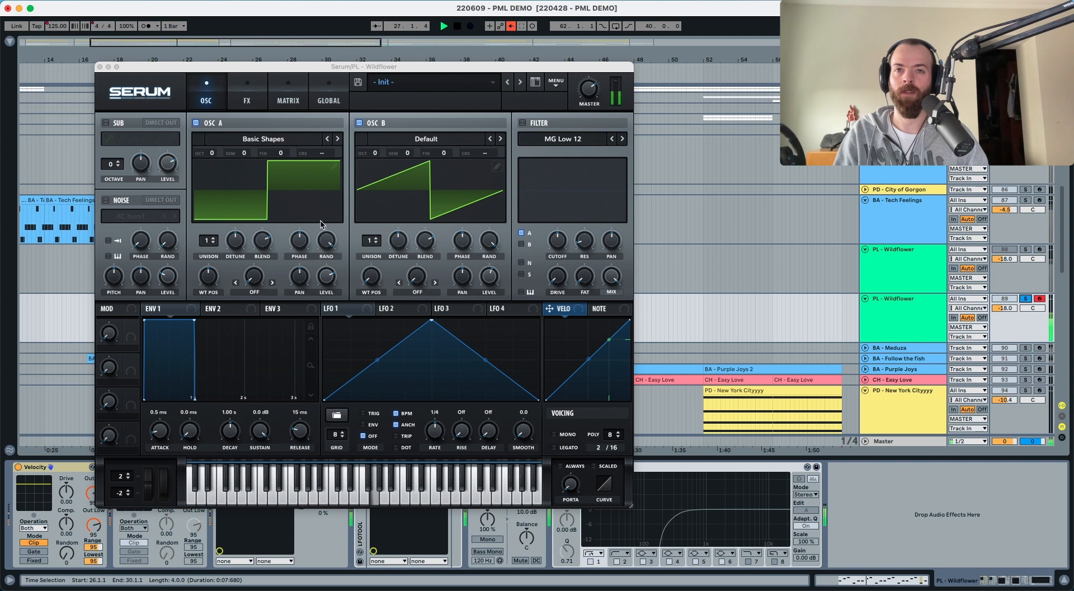
{"action": "key", "text": "space"}
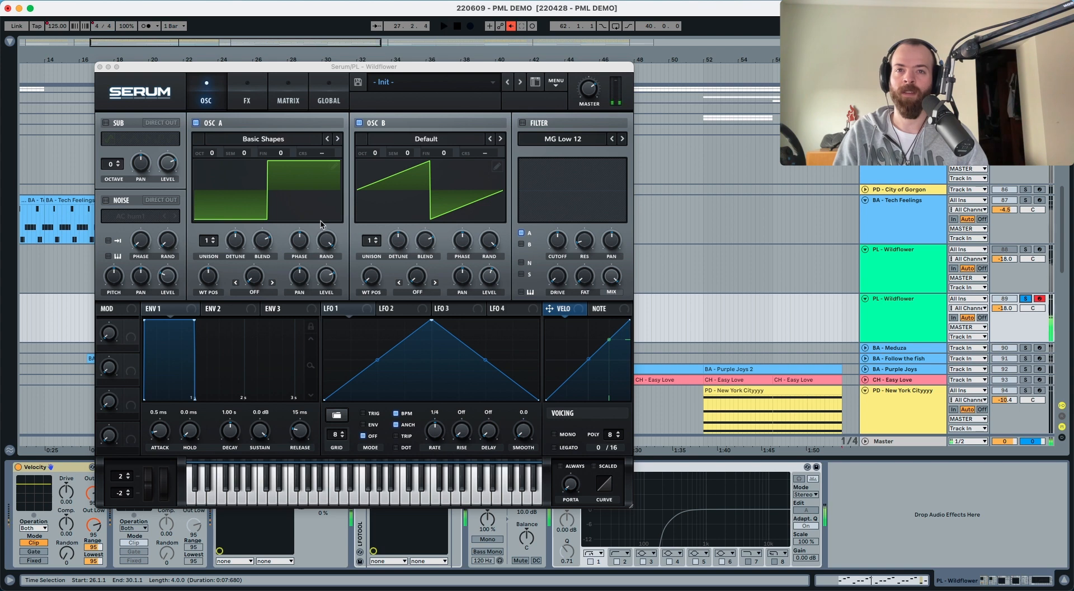
- Make the voicing mono with portamento set to Always, and audition the patch
{"action": "left_click", "coordinate": [555, 434]}
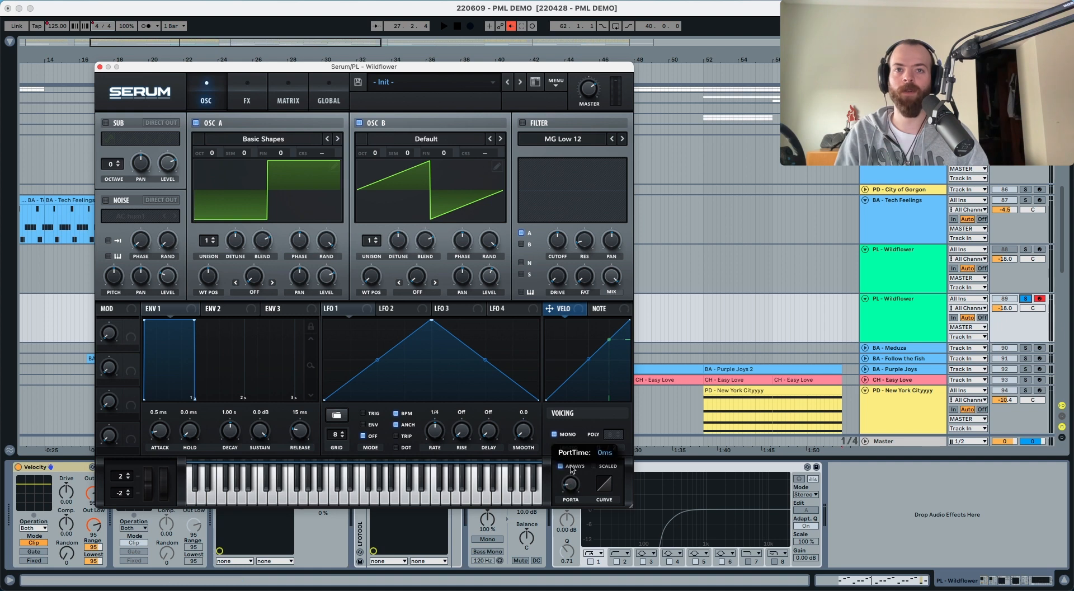
{"action": "key", "text": "space"}
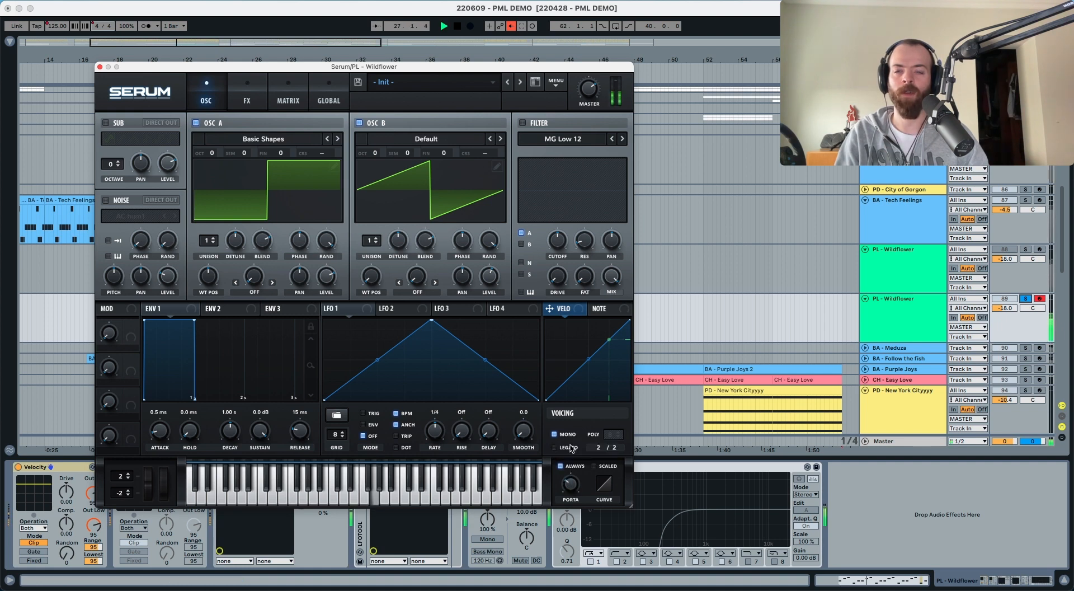
{"action": "key", "text": "space"}
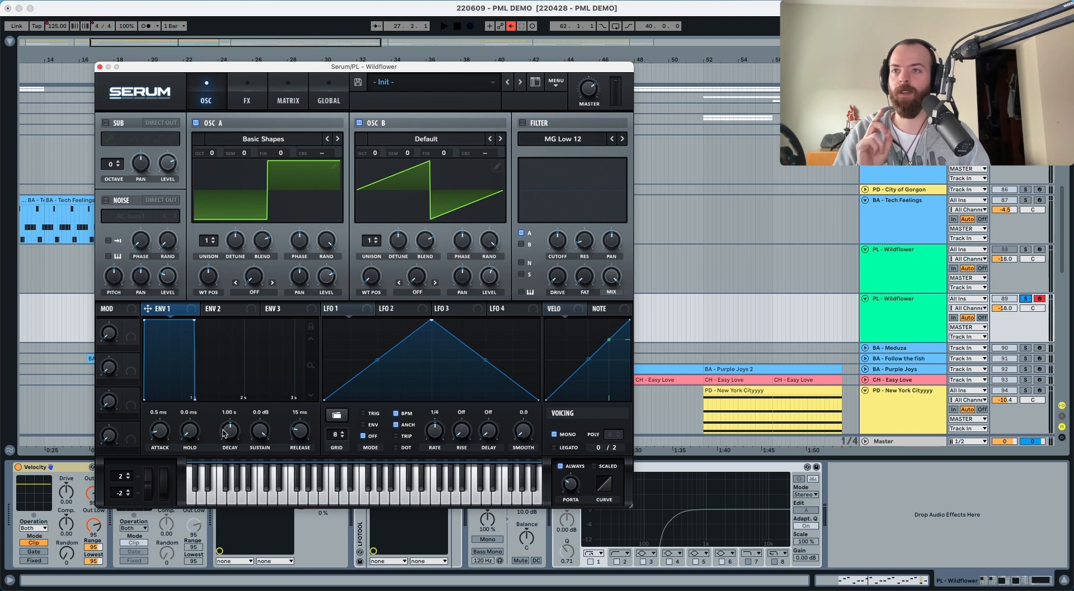
- Shape Envelope 1 with 2.12 s decay, -∞ dB sustain, 691 ms release and a steeper decay curve, then audition it
{"action": "left_click_drag", "start_coordinate": [224, 433], "coordinate": [303, 415]}
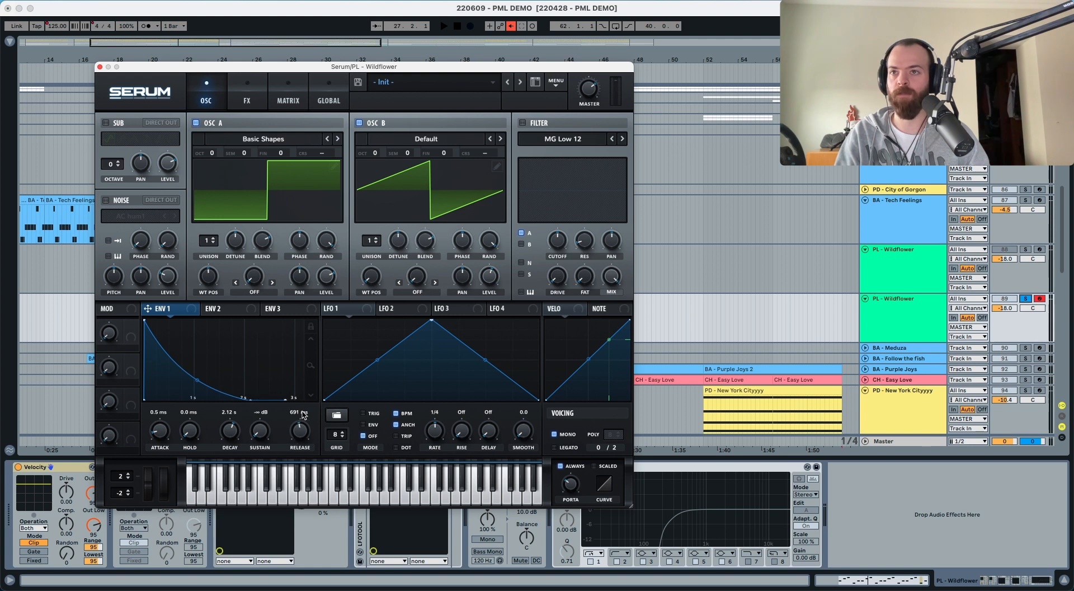
{"action": "left_click_drag", "start_coordinate": [198, 380], "coordinate": [207, 390]}
{"action": "key", "text": "space"}
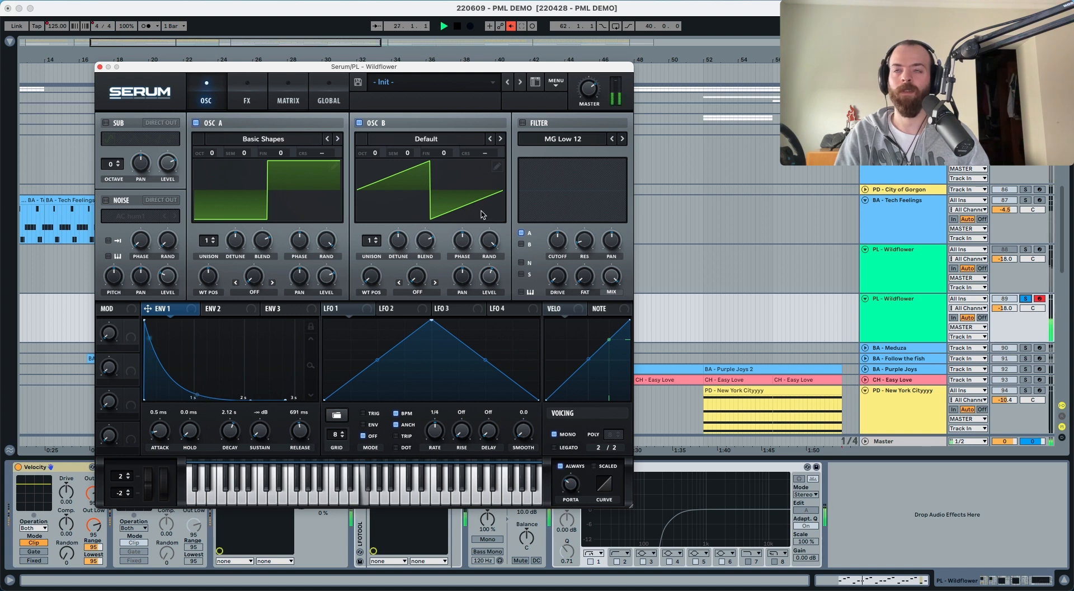
{"action": "key", "text": "space"}
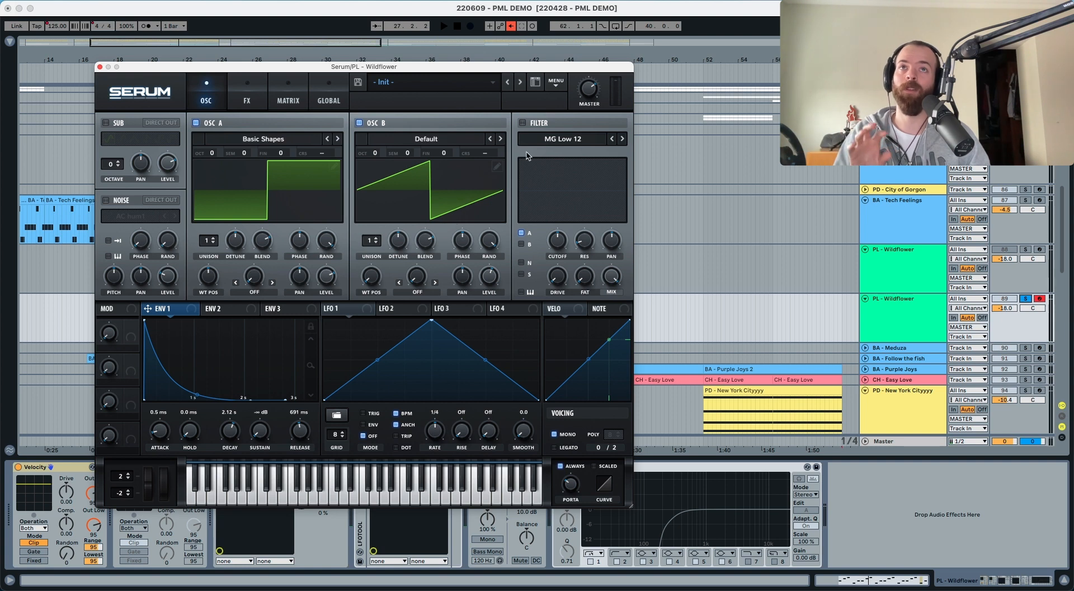
- Enable the filter for oscillators A and B, choose MG Low 24, and turn the cutoff far down
{"action": "left_click", "coordinate": [523, 123]}
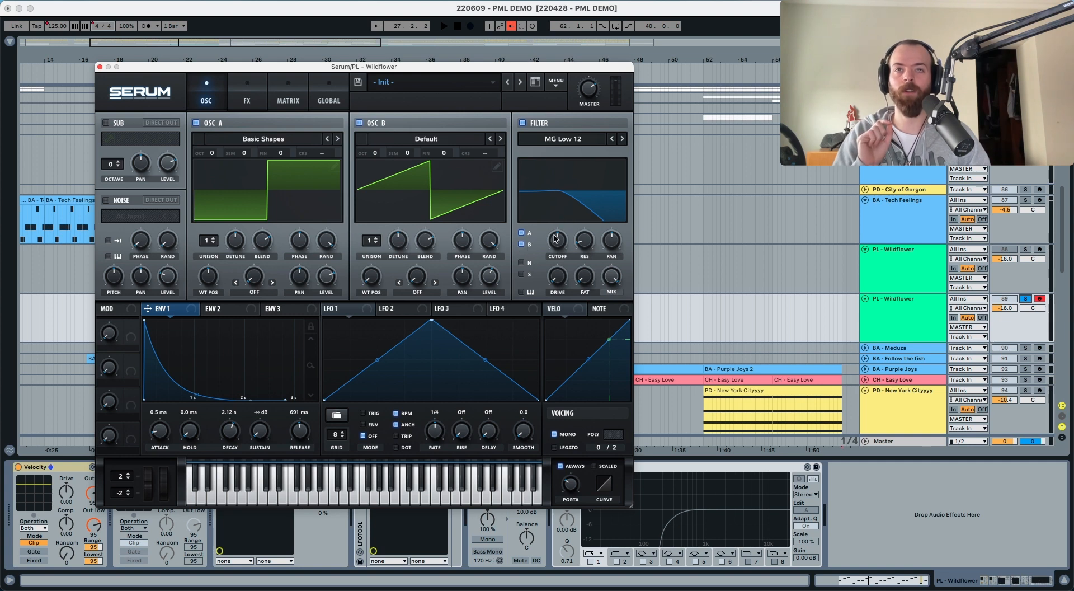
{"action": "left_click_drag", "start_coordinate": [558, 241], "coordinate": [550, 290]}
{"action": "left_click", "coordinate": [623, 139]}
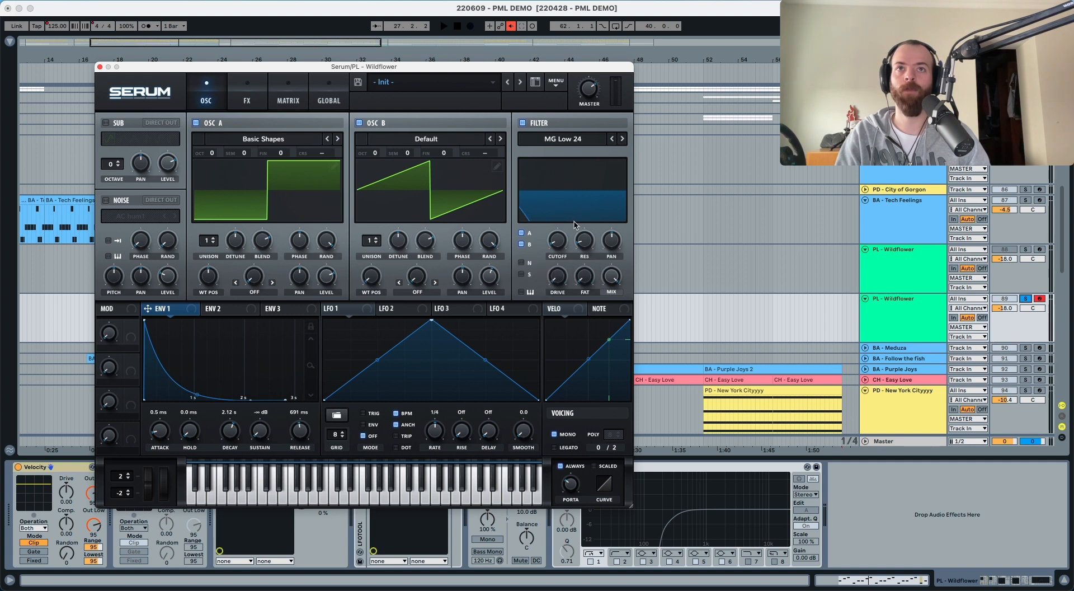
- Assign Envelope 1 to modulate the filter cutoff and audition the resulting pluck
{"action": "mouse_move", "coordinate": [557, 242]}
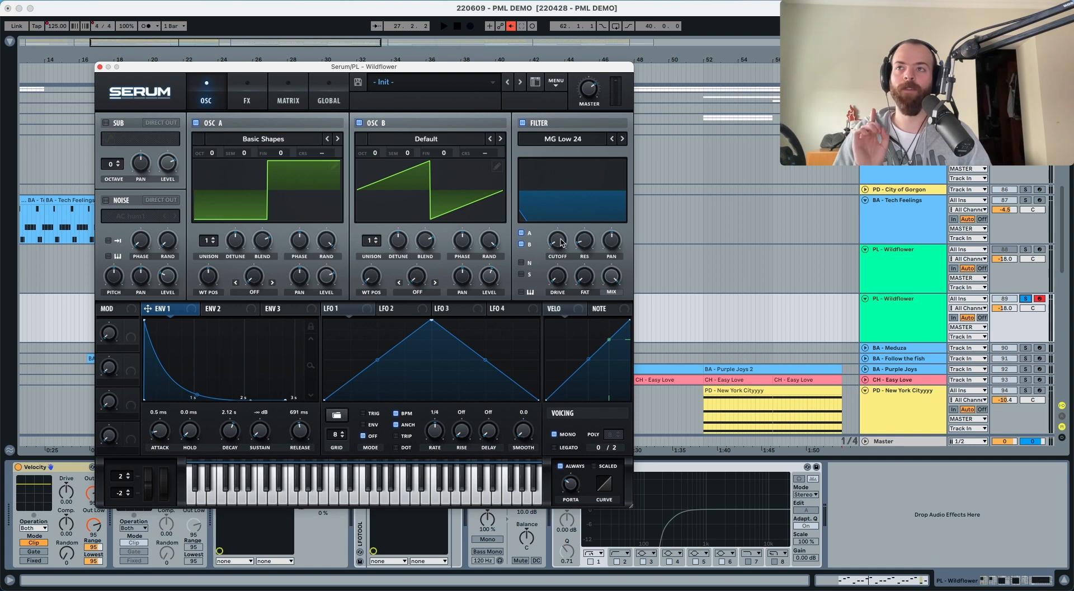
{"action": "left_click_drag", "start_coordinate": [192, 313], "coordinate": [549, 242]}
{"action": "key", "text": "space"}
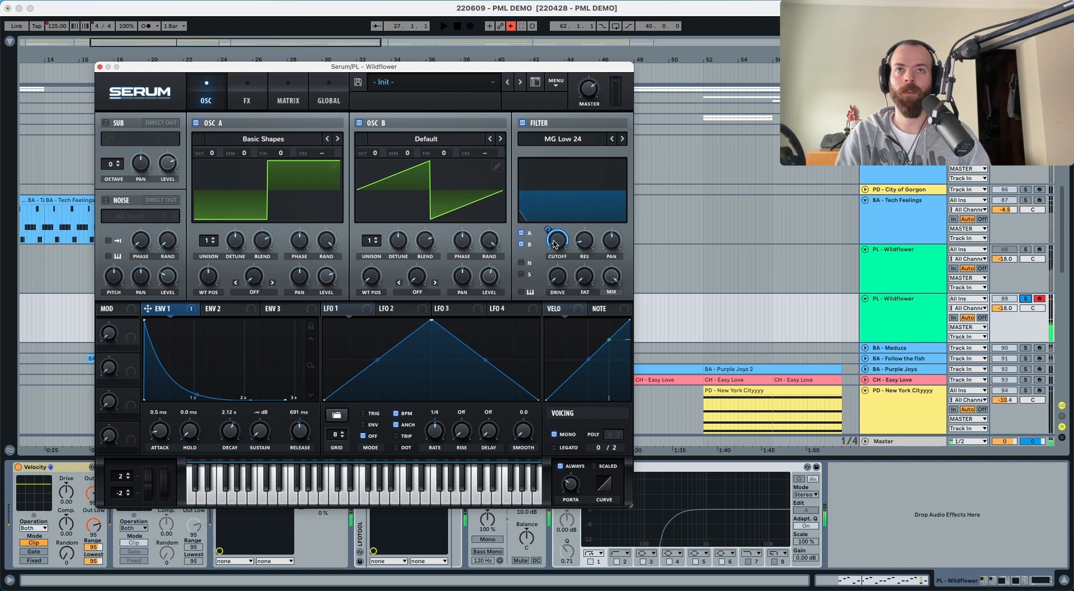
{"action": "key", "text": "space"}
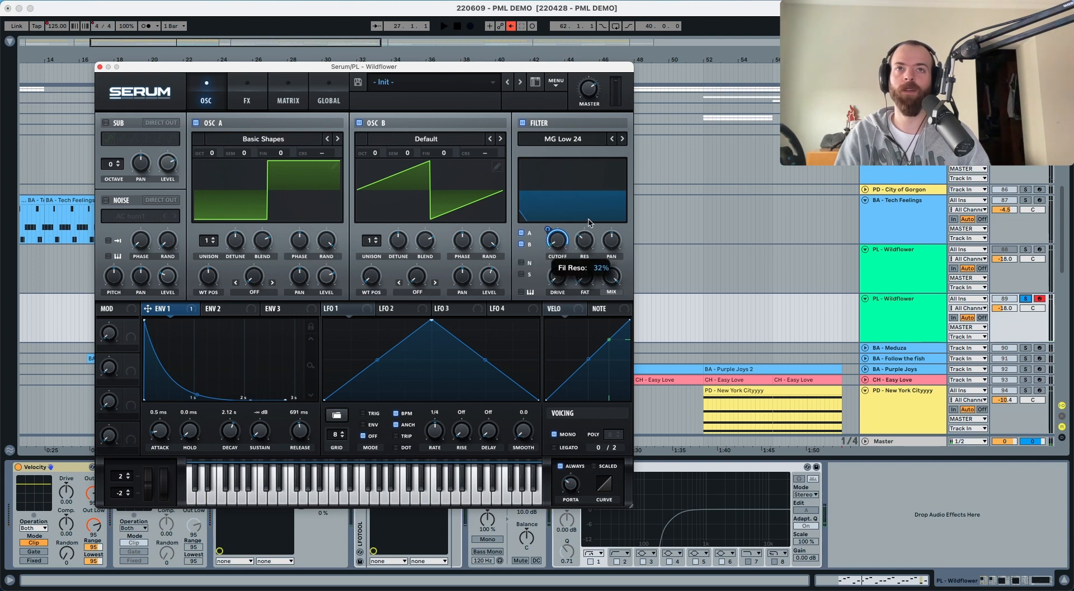
- Raise the filter resonance to about 35% and add some filter drive while auditioning the patch
{"action": "key", "text": "space"}
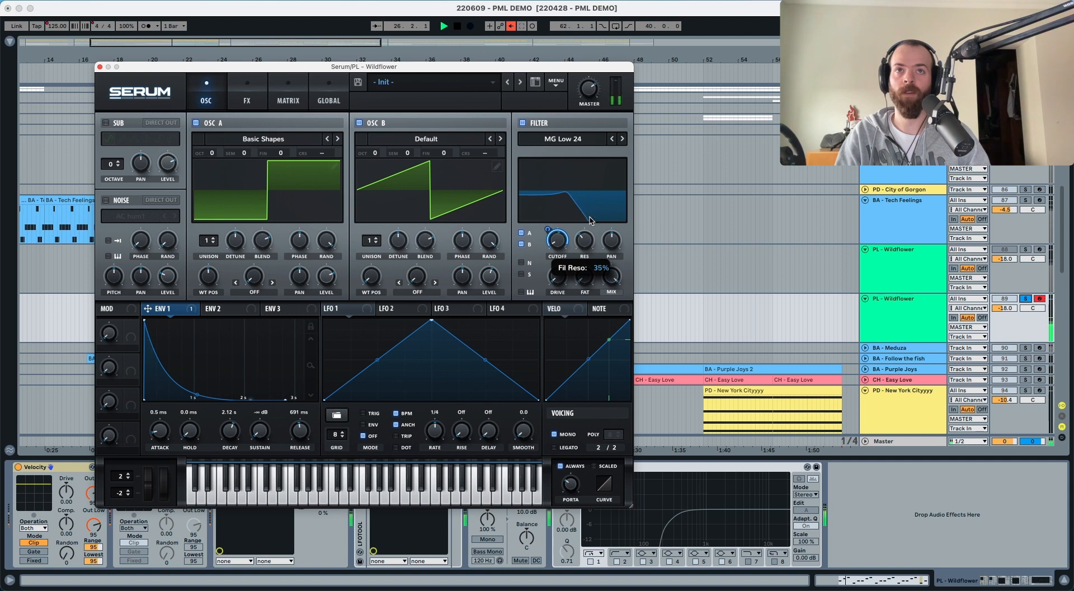
{"action": "key", "text": "space"}
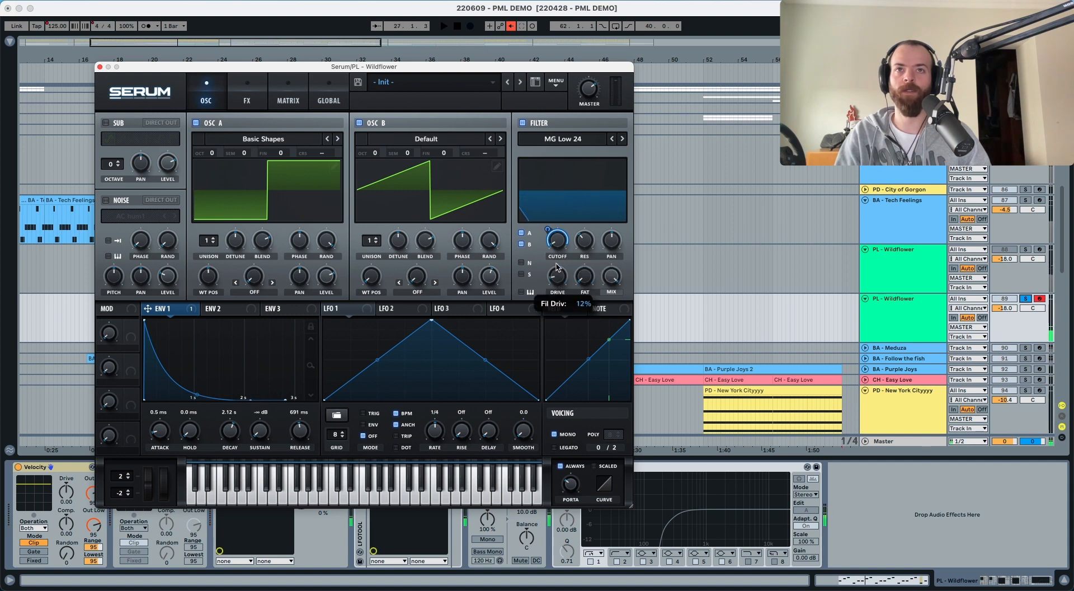
{"action": "key", "text": "space"}
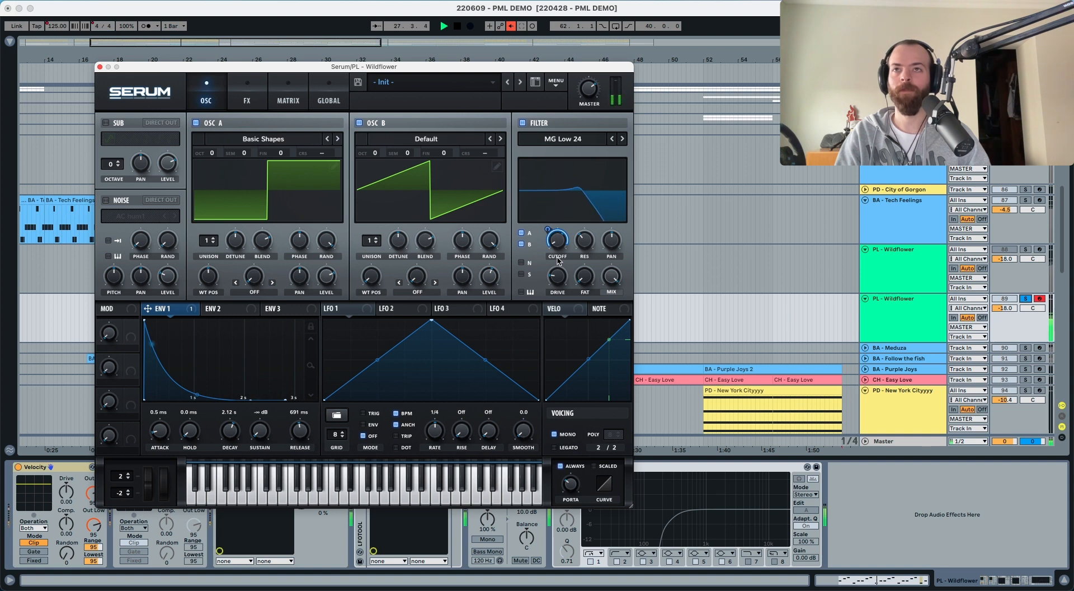
{"action": "key", "text": "space"}
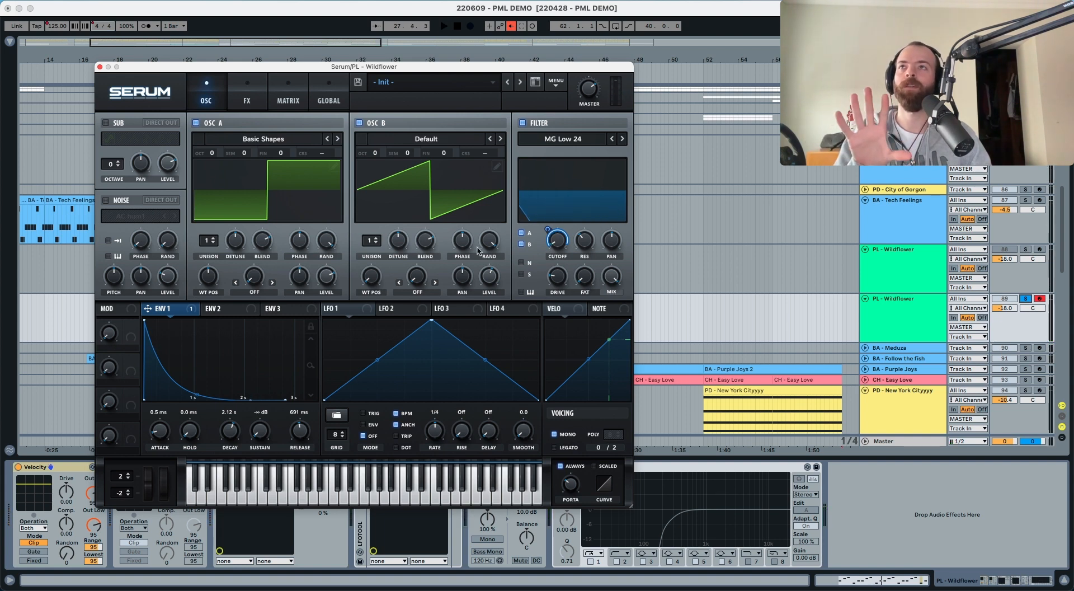
- Enable the Hyper/Dimension effect with a hyper unison of 5 and mix of about 22%, and audition it
{"action": "left_click", "coordinate": [251, 102]}
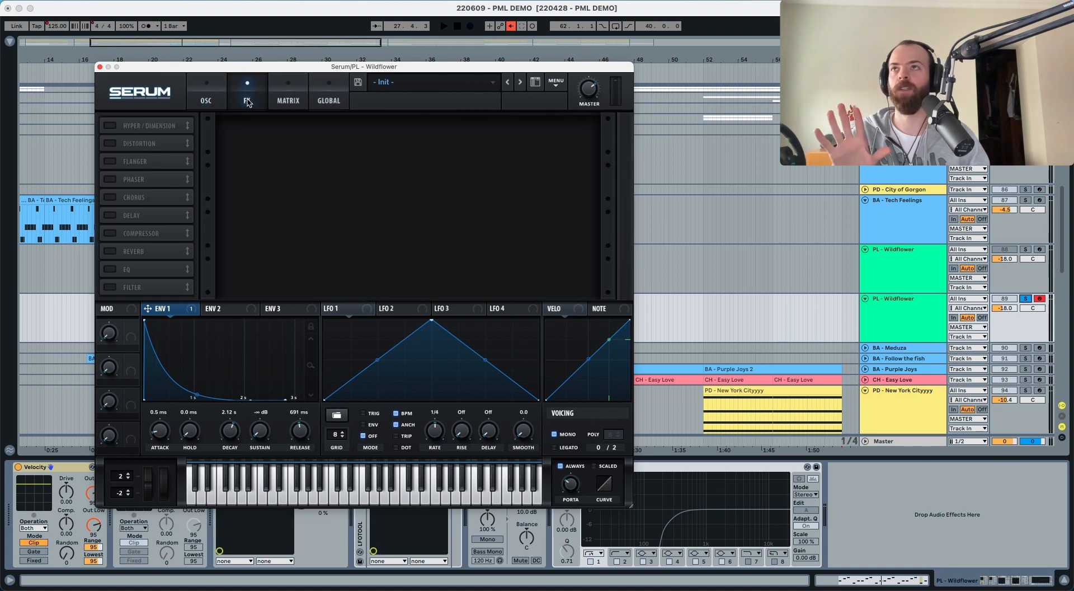
{"action": "left_click", "coordinate": [110, 127]}
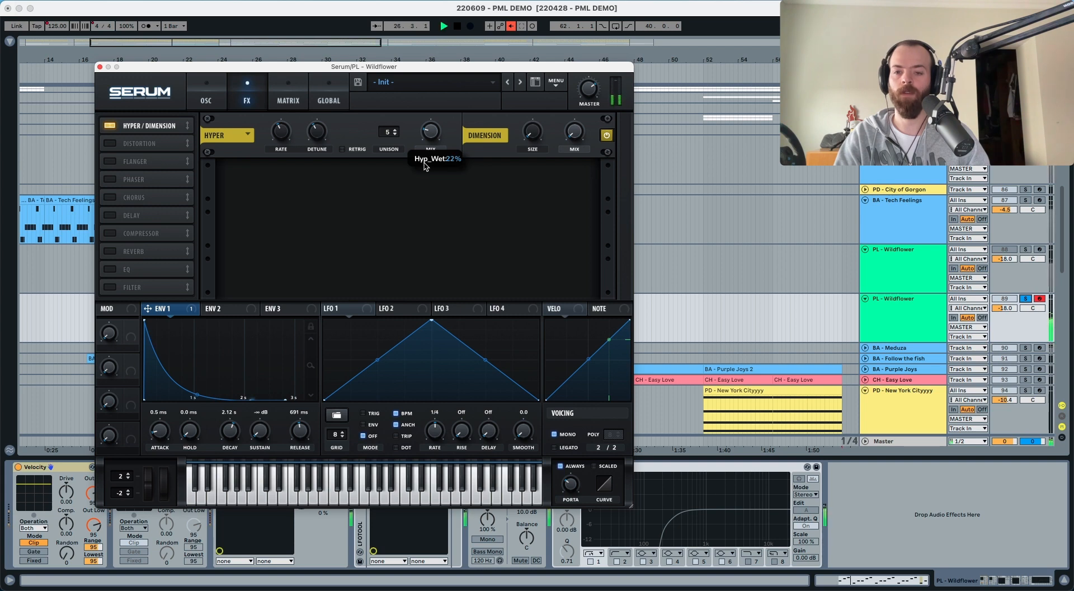
{"action": "key", "text": "space"}
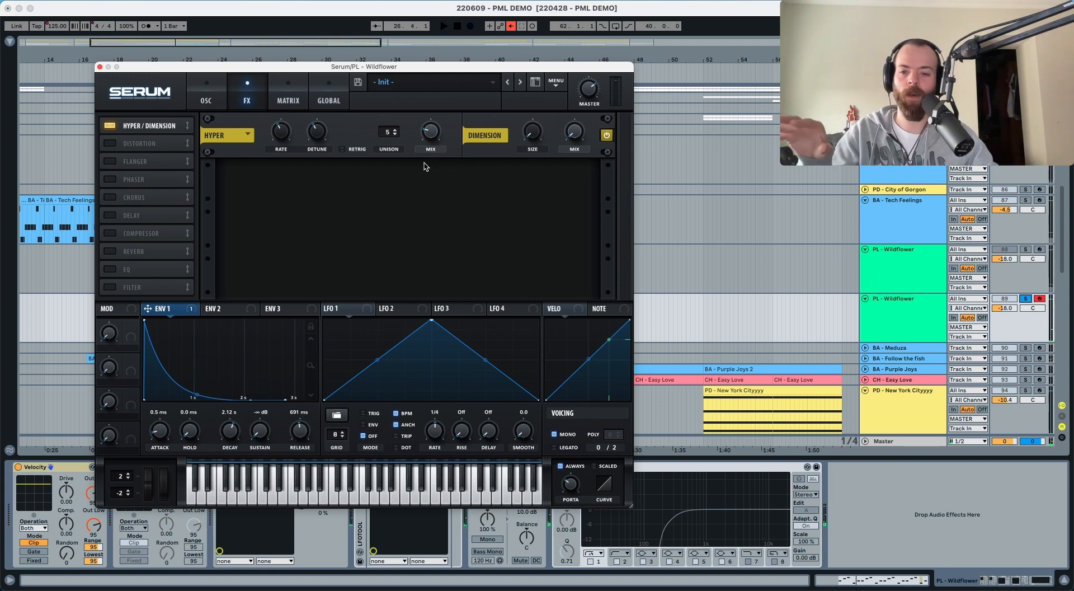
- Enable the distortion effect, choose the HardClip type, and turn its drive far up
{"action": "left_click", "coordinate": [122, 146]}
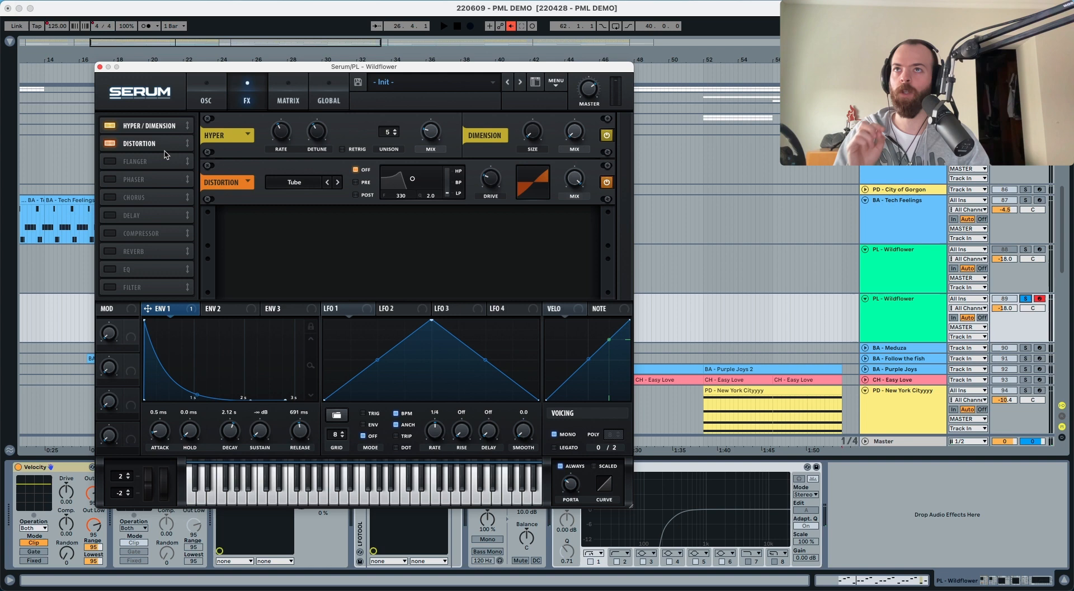
{"action": "left_click", "coordinate": [337, 182]}
{"action": "left_click", "coordinate": [336, 182]}
{"action": "left_click", "coordinate": [336, 182]}
{"action": "left_click", "coordinate": [329, 182]}
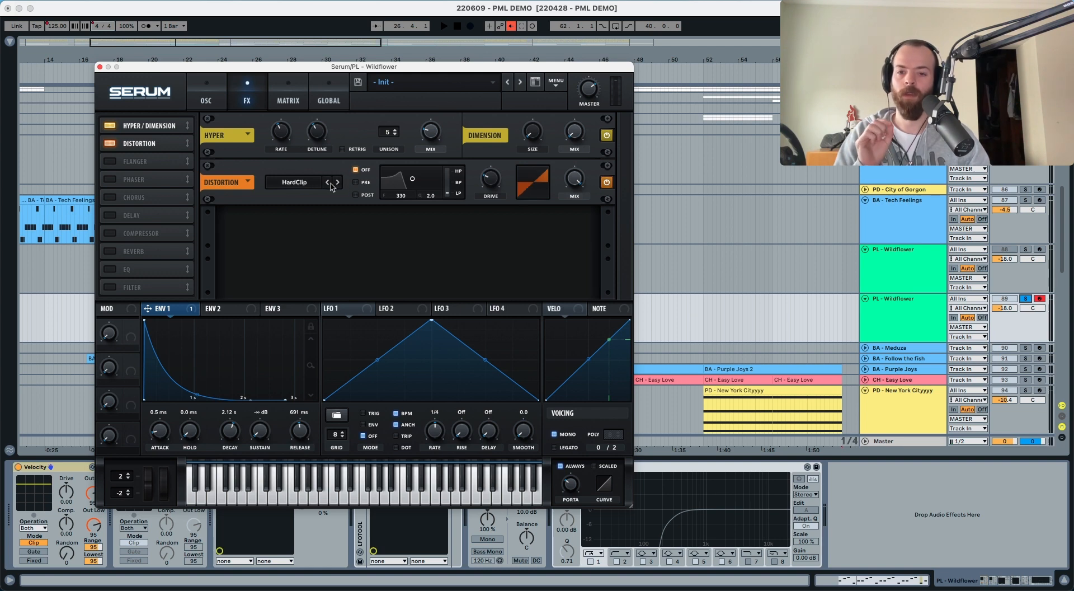
{"action": "left_click_drag", "start_coordinate": [491, 179], "coordinate": [492, 182]}
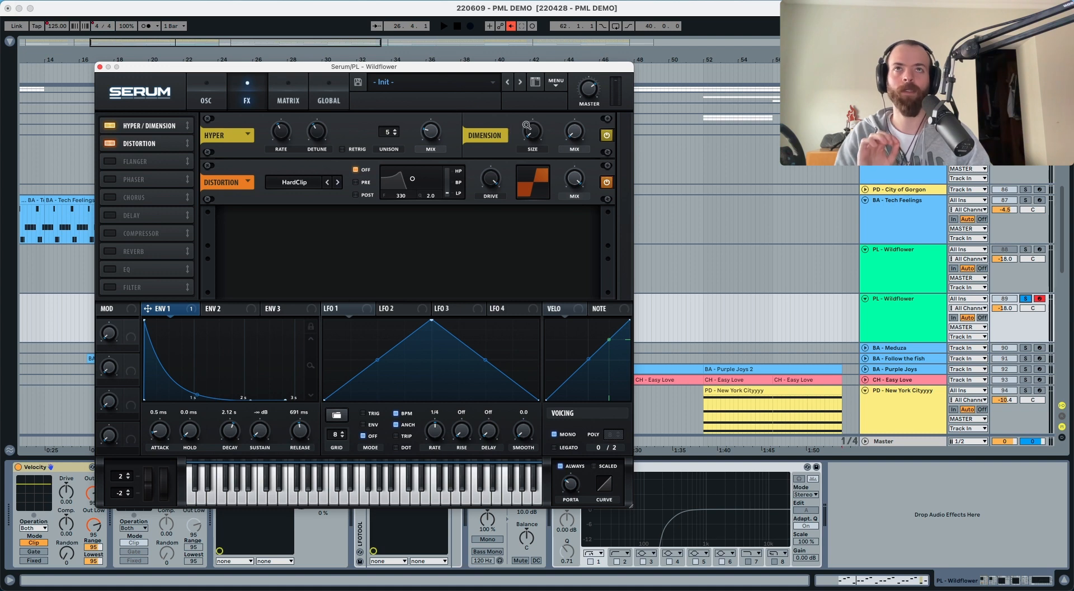
- Lower the synth's master volume to about 62% and audition the distorted patch
{"action": "left_click_drag", "start_coordinate": [583, 93], "coordinate": [581, 103]}
{"action": "key", "text": "space"}
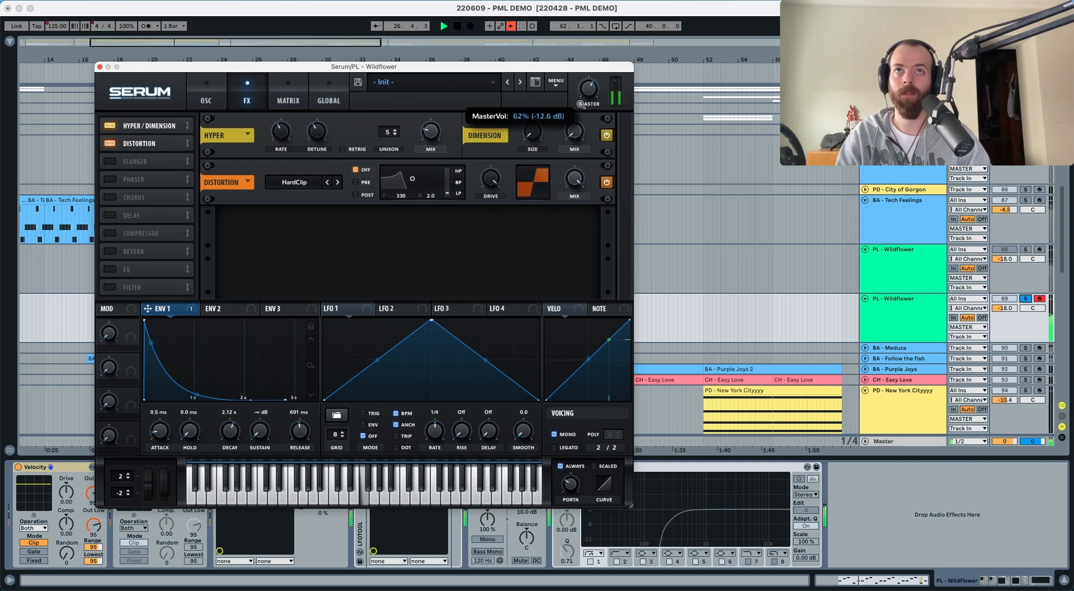
{"action": "key", "text": "space"}
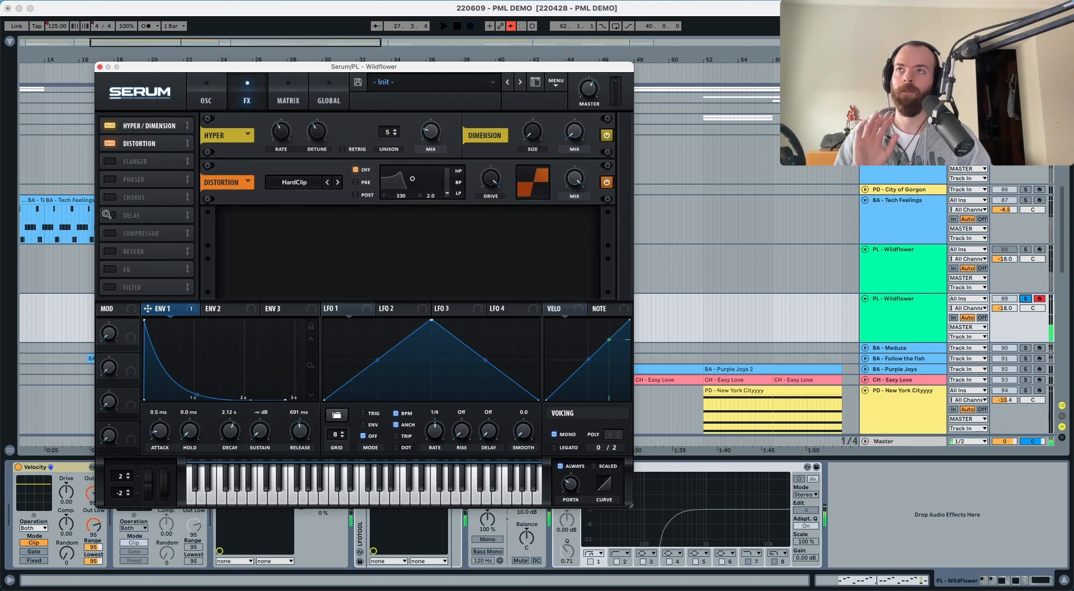
- Enable the filter effect, place it directly after the distortion, and choose the MG Low 18 type
{"action": "left_click", "coordinate": [110, 290]}
{"action": "left_click_drag", "start_coordinate": [134, 291], "coordinate": [143, 161]}
{"action": "left_click", "coordinate": [344, 229]}
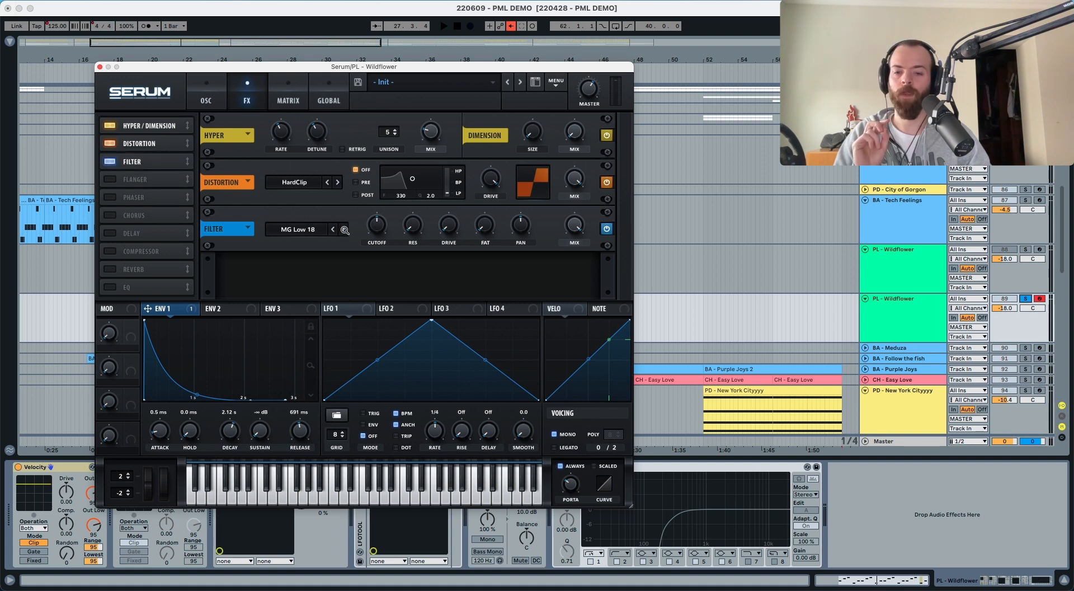
{"action": "mouse_move", "coordinate": [370, 234]}
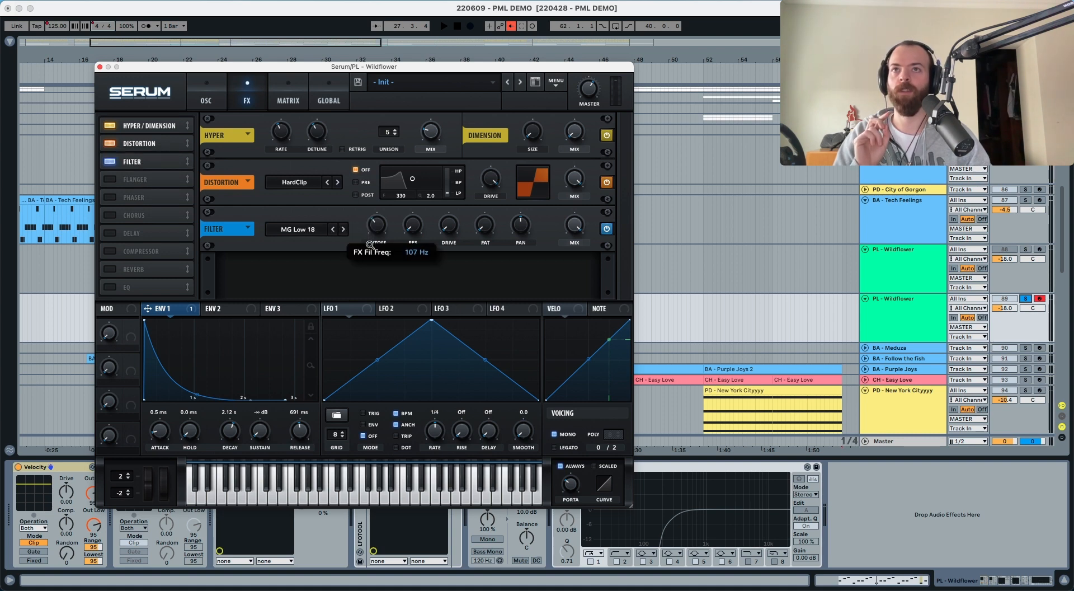
- Lower the effects filter's cutoff, raise its resonance, and assign Envelope 1 to modulate the cutoff
{"action": "left_click_drag", "start_coordinate": [370, 245], "coordinate": [374, 248]}
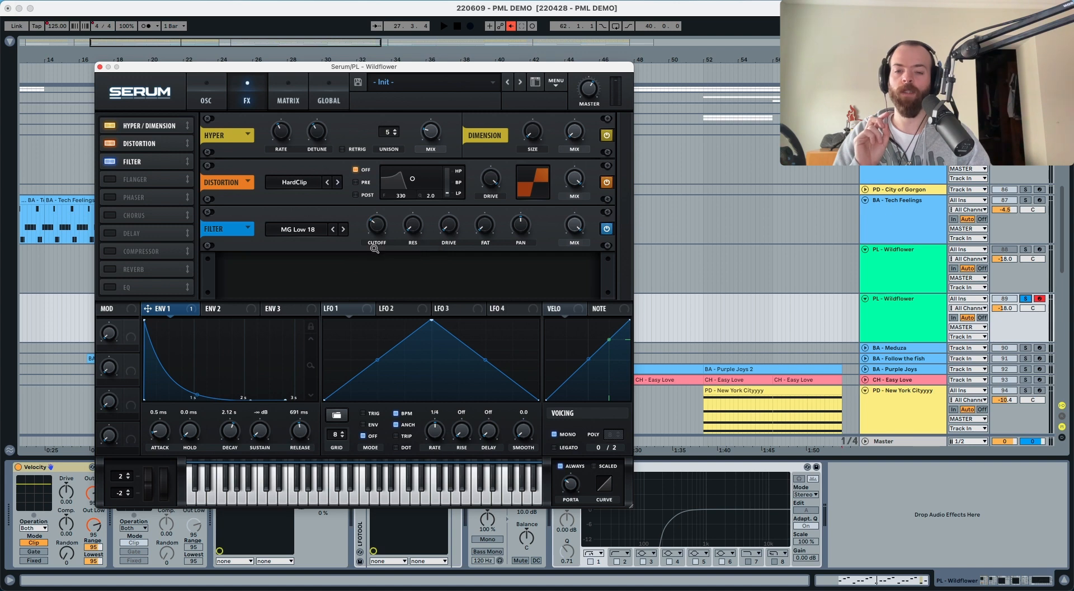
{"action": "left_click_drag", "start_coordinate": [411, 231], "coordinate": [413, 188]}
{"action": "key", "text": "space"}
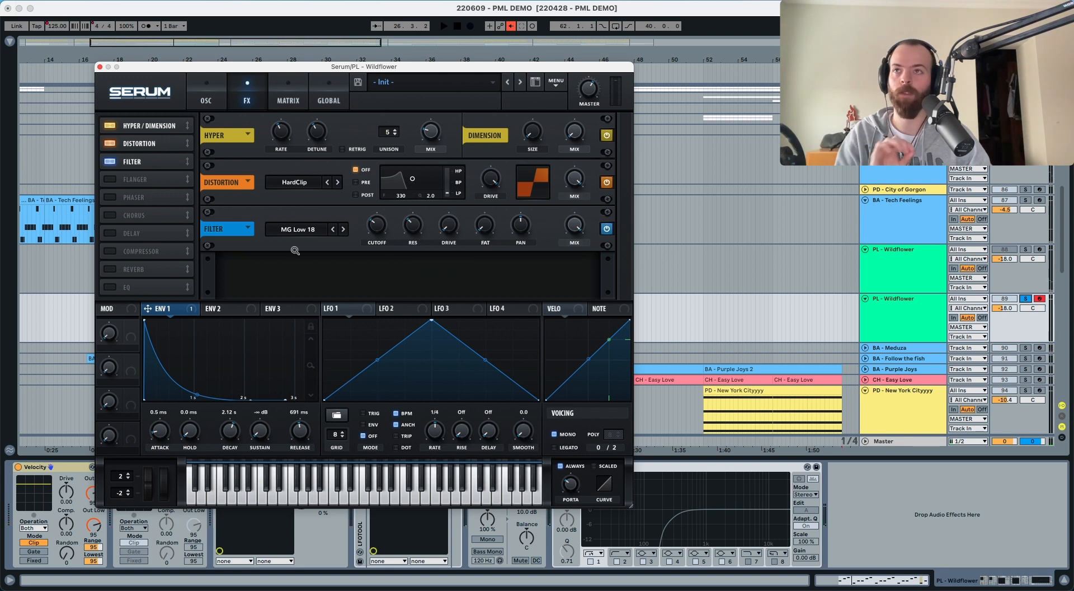
{"action": "left_click_drag", "start_coordinate": [188, 314], "coordinate": [373, 243]}
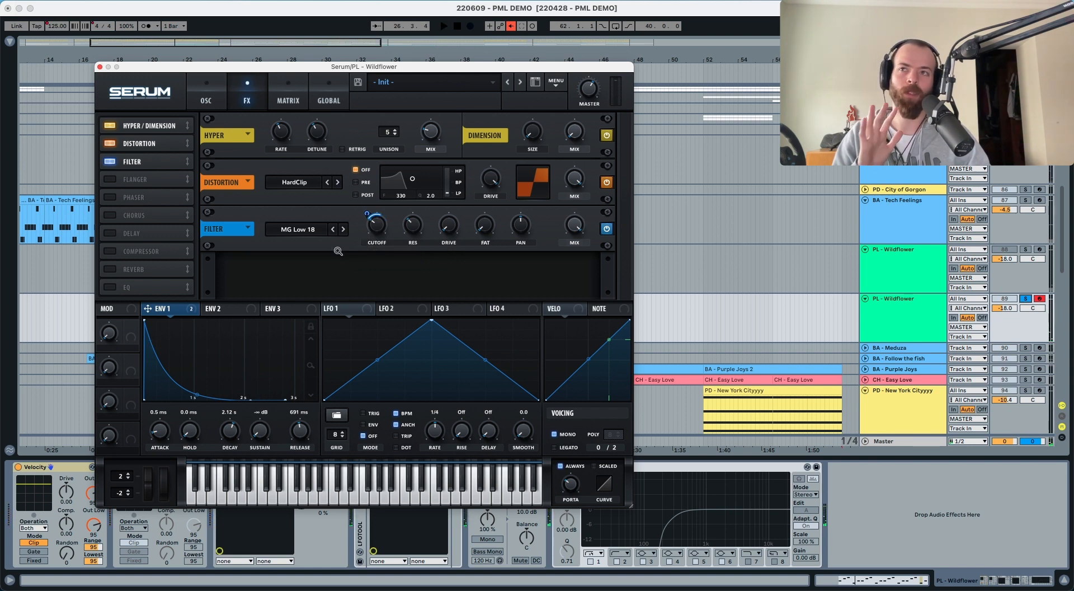
- Shape Envelope 2 with 10 ms attack, 238 ms decay and 0% sustain, then assign it to the effects filter cutoff and audition it
{"action": "left_click", "coordinate": [227, 313]}
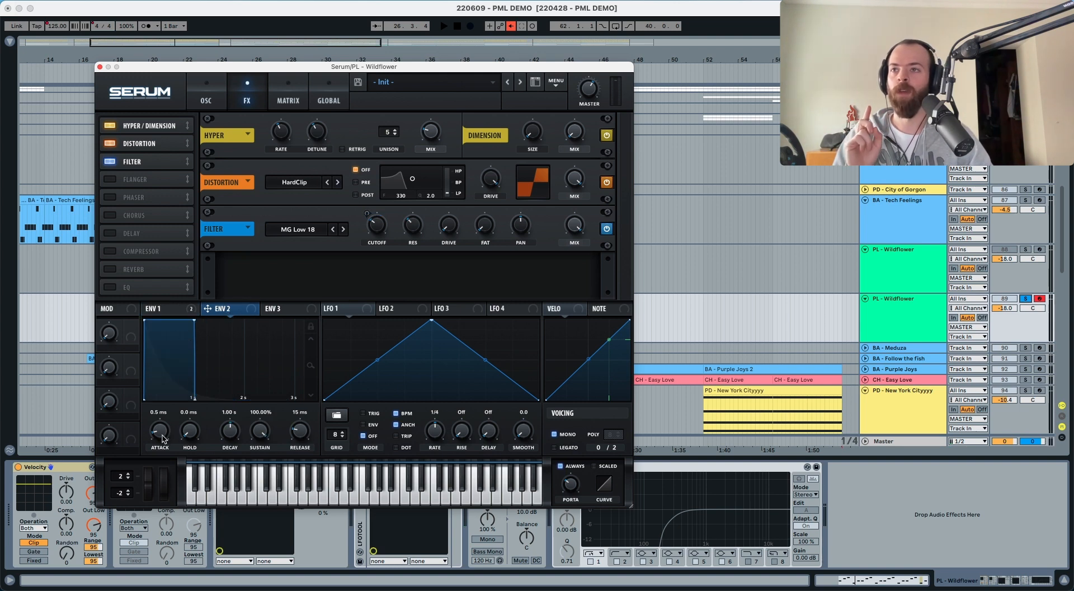
{"action": "left_click_drag", "start_coordinate": [164, 440], "coordinate": [162, 428]}
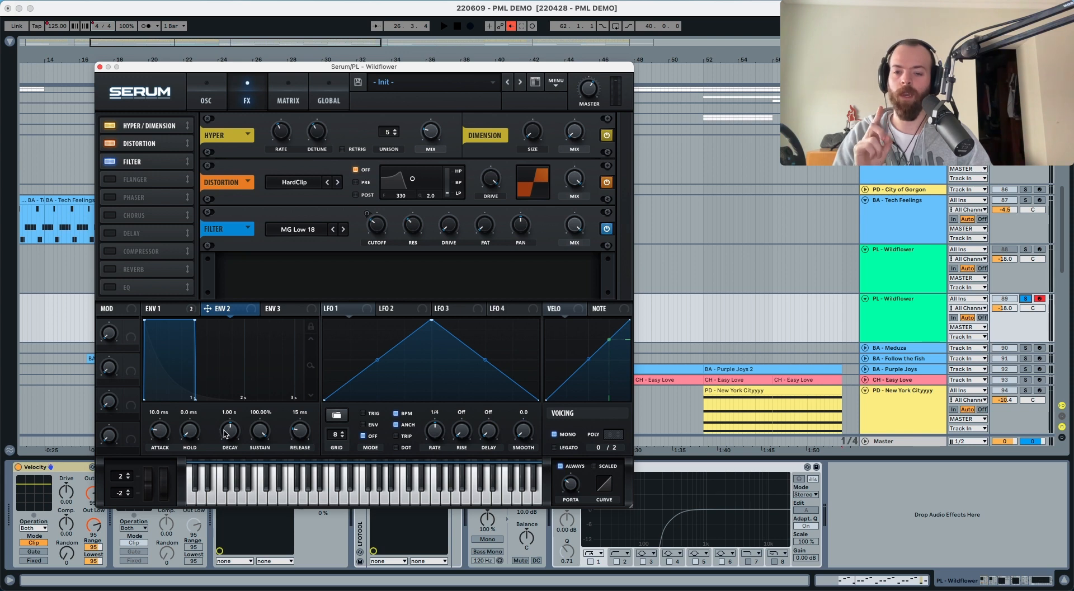
{"action": "left_click_drag", "start_coordinate": [224, 434], "coordinate": [271, 483]}
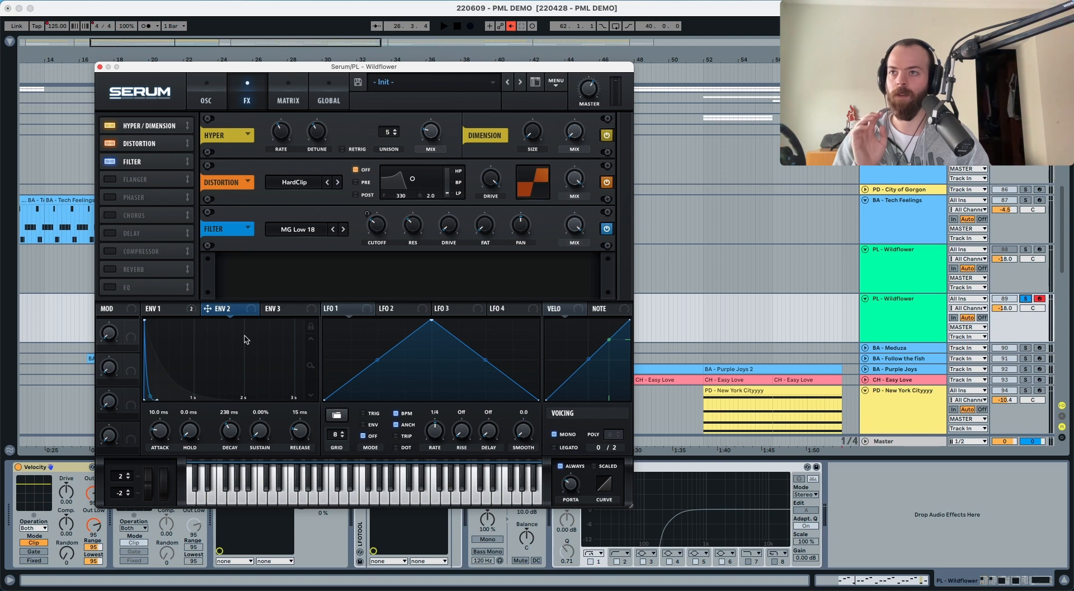
{"action": "left_click_drag", "start_coordinate": [250, 312], "coordinate": [368, 251]}
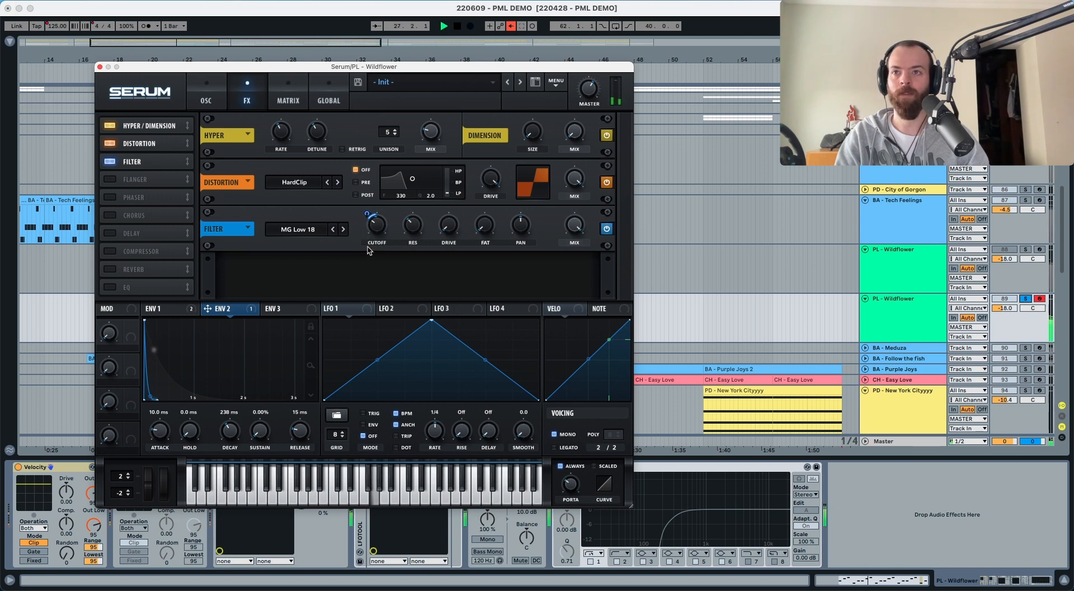
{"action": "key", "text": "space"}
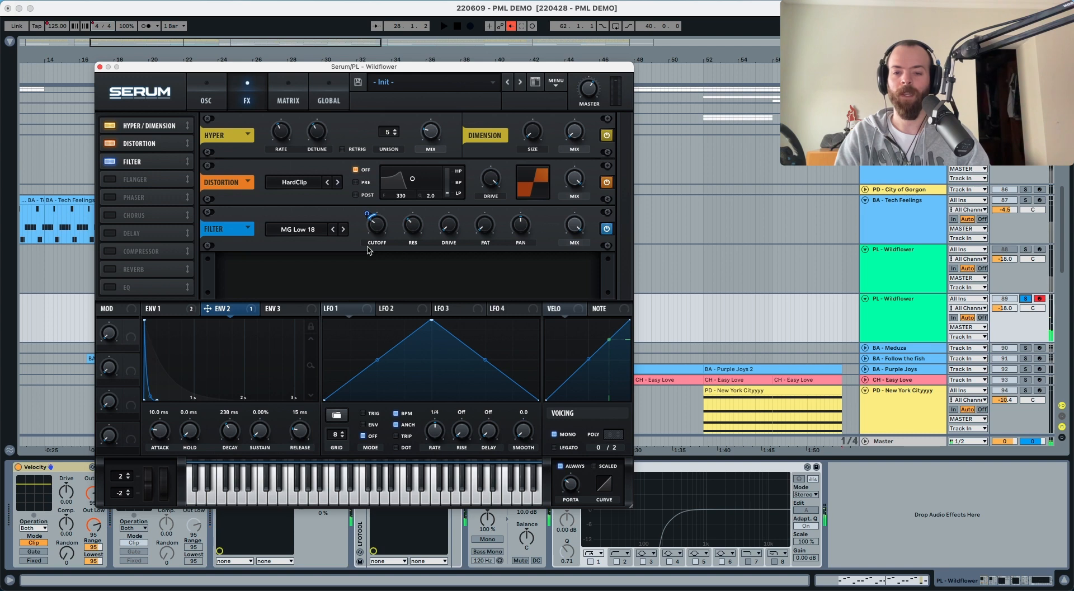
- Raise the effects filter's drive to about 20% and audition the patch
{"action": "left_click_drag", "start_coordinate": [444, 226], "coordinate": [445, 223]}
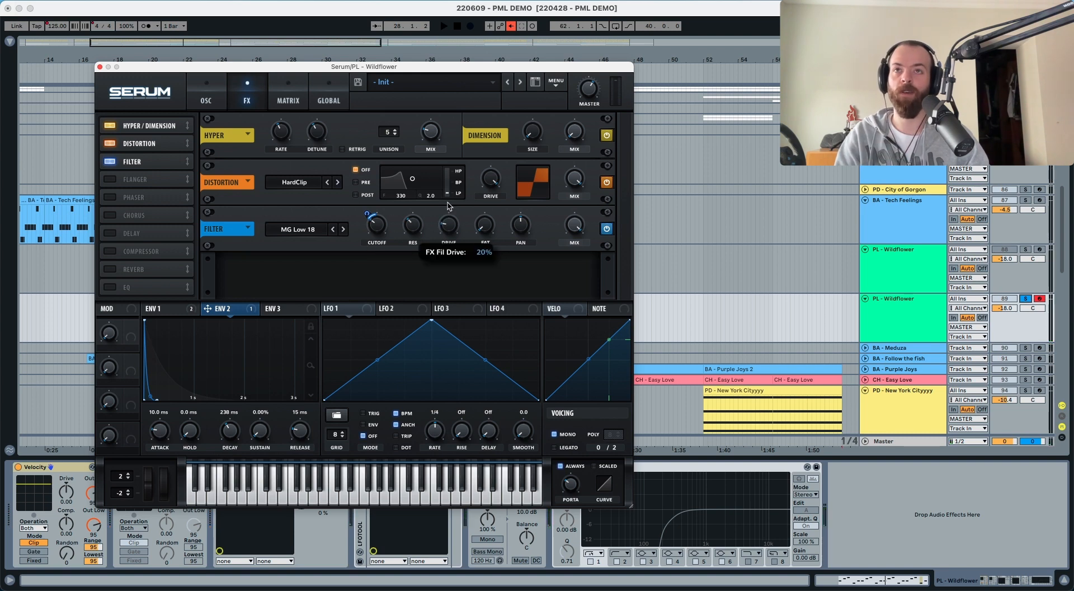
{"action": "key", "text": "space"}
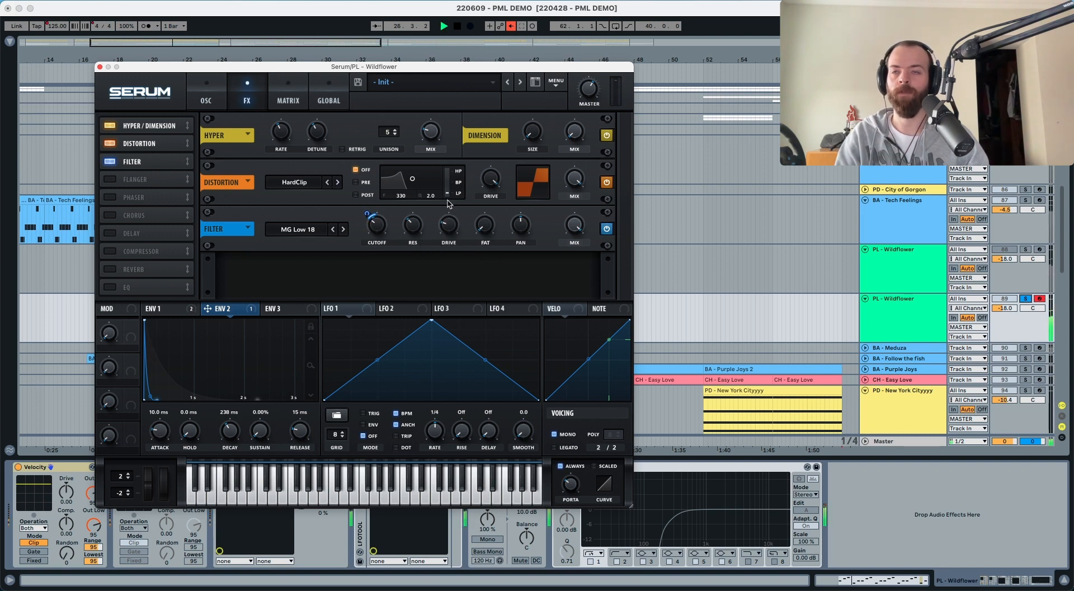
{"action": "key", "text": "space"}
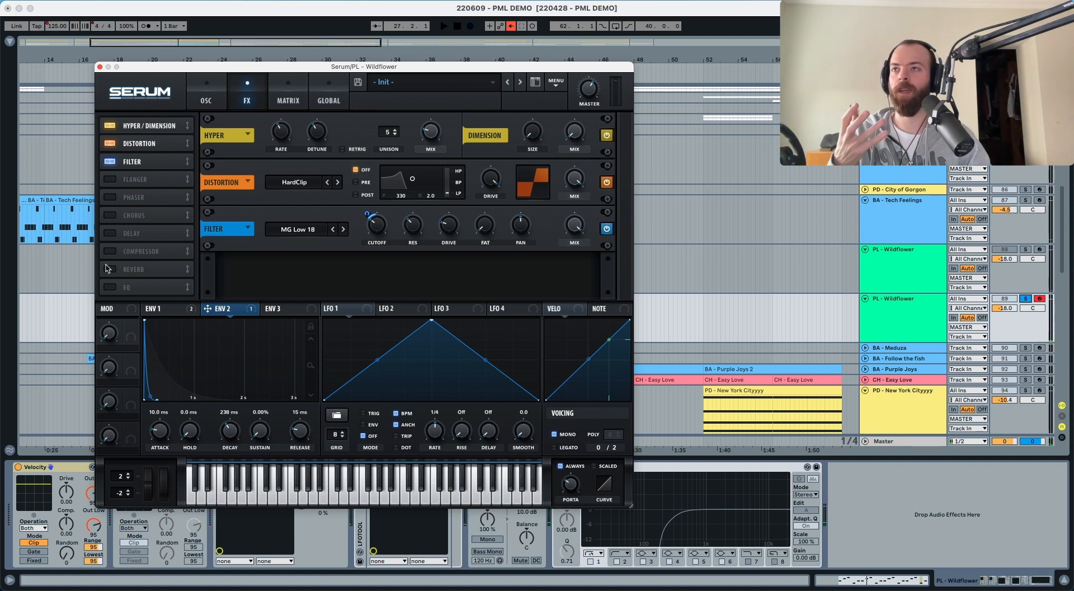
- Enable the reverb directly after the filter, raising its low cut to about 31% and its high cut as well
{"action": "left_click", "coordinate": [123, 269]}
{"action": "left_click_drag", "start_coordinate": [123, 271], "coordinate": [137, 177]}
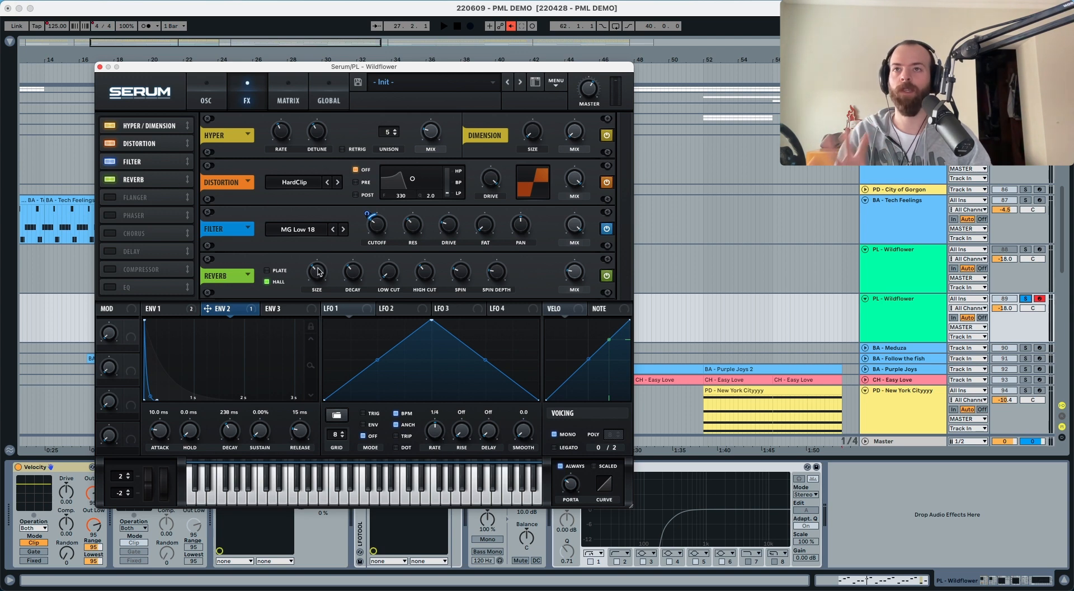
{"action": "mouse_move", "coordinate": [347, 272]}
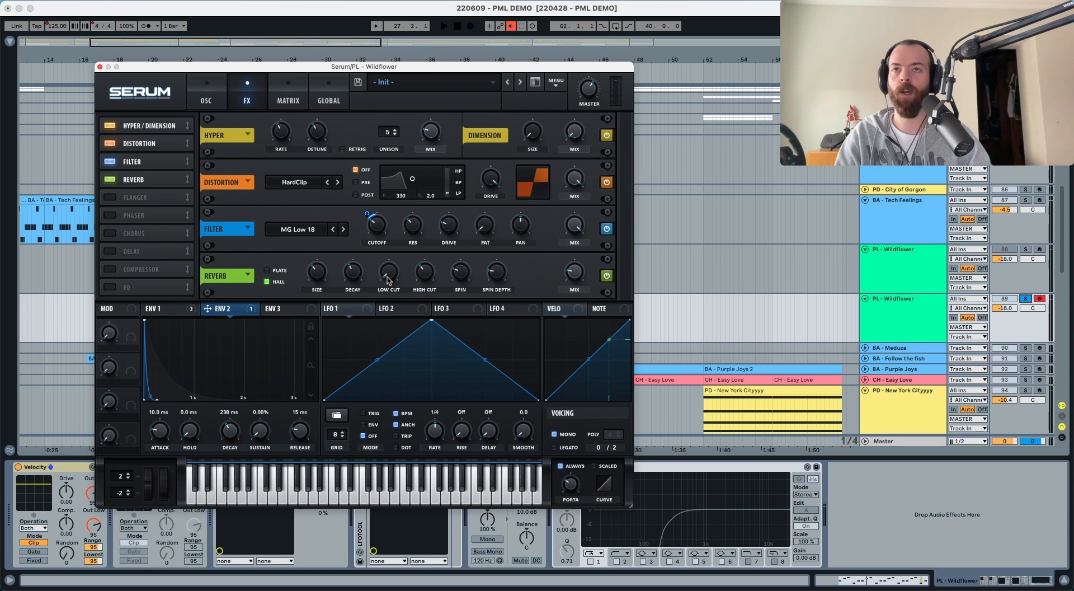
{"action": "left_click_drag", "start_coordinate": [389, 280], "coordinate": [390, 259]}
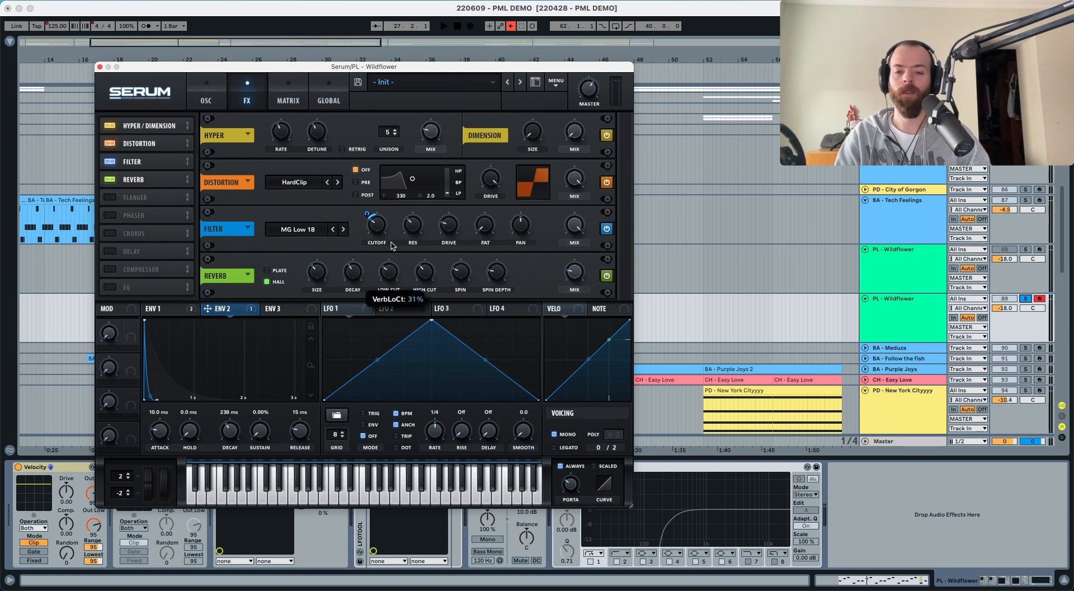
{"action": "left_click_drag", "start_coordinate": [416, 275], "coordinate": [423, 255]}
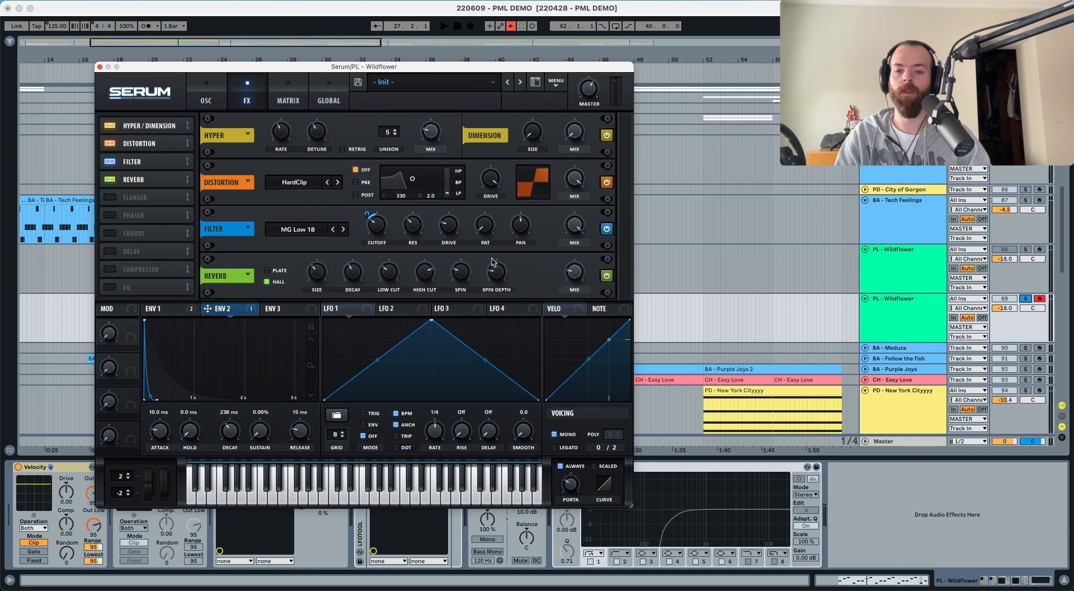
- Set the reverb mix to about 27% and audition the result
{"action": "mouse_move", "coordinate": [575, 279]}
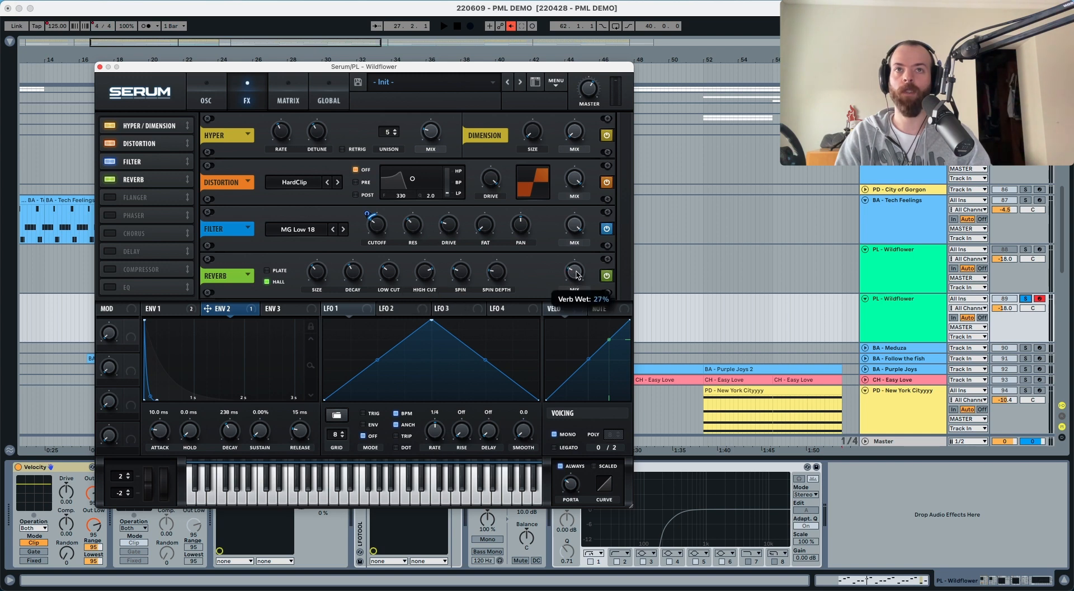
{"action": "key", "text": "space"}
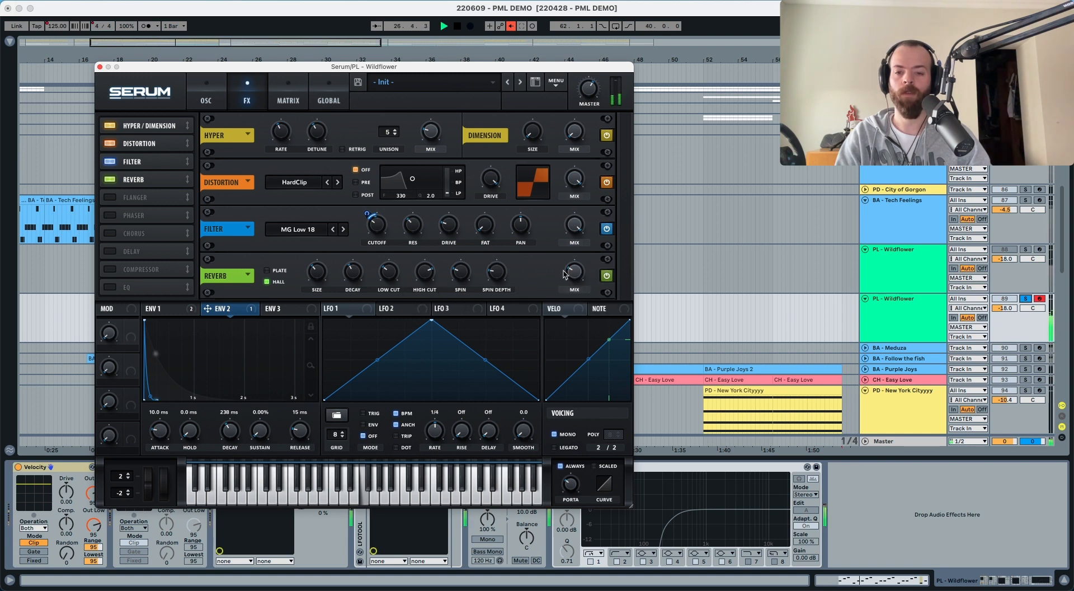
{"action": "key", "text": "space"}
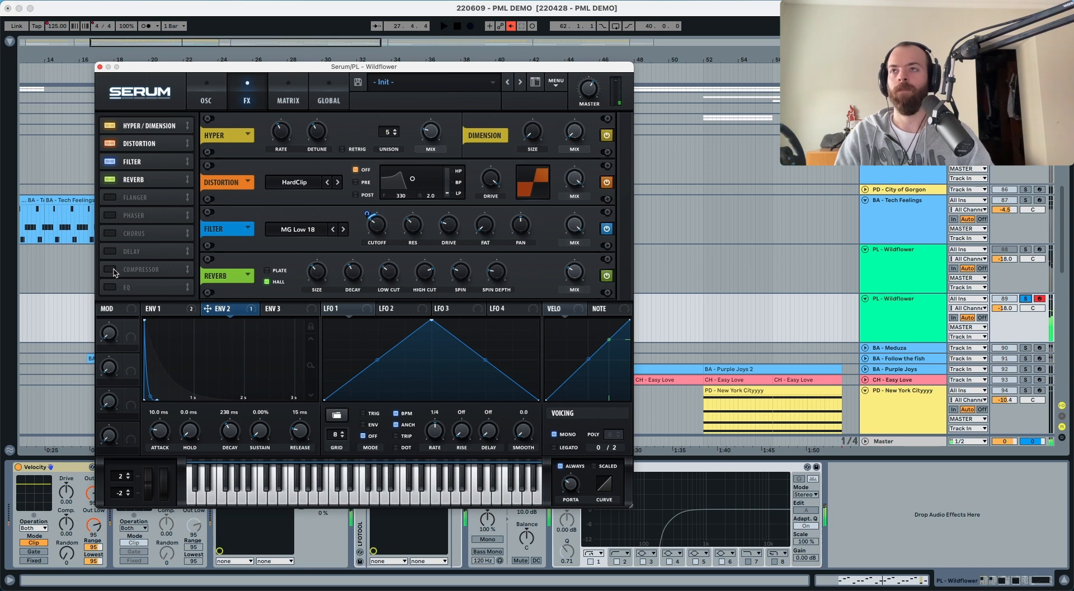
- Enable the EQ after the reverb with a peak-shaped high band and a low-cut low band, lowering the low band's Q and raising its frequency
{"action": "scroll", "coordinate": [114, 288], "scroll_direction": "down", "scroll_amount": 1}
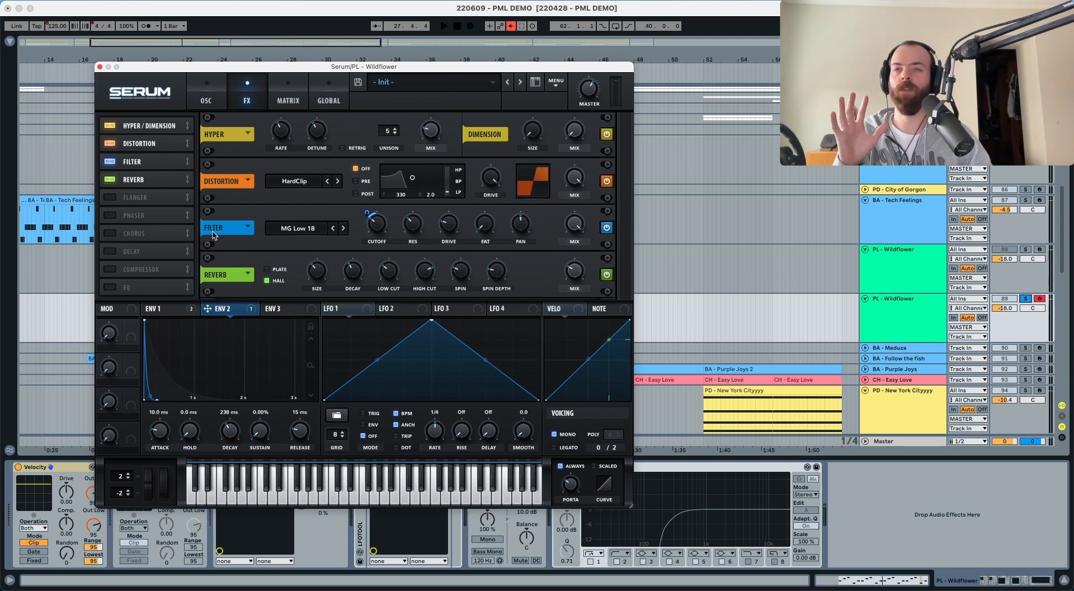
{"action": "left_click", "coordinate": [110, 287]}
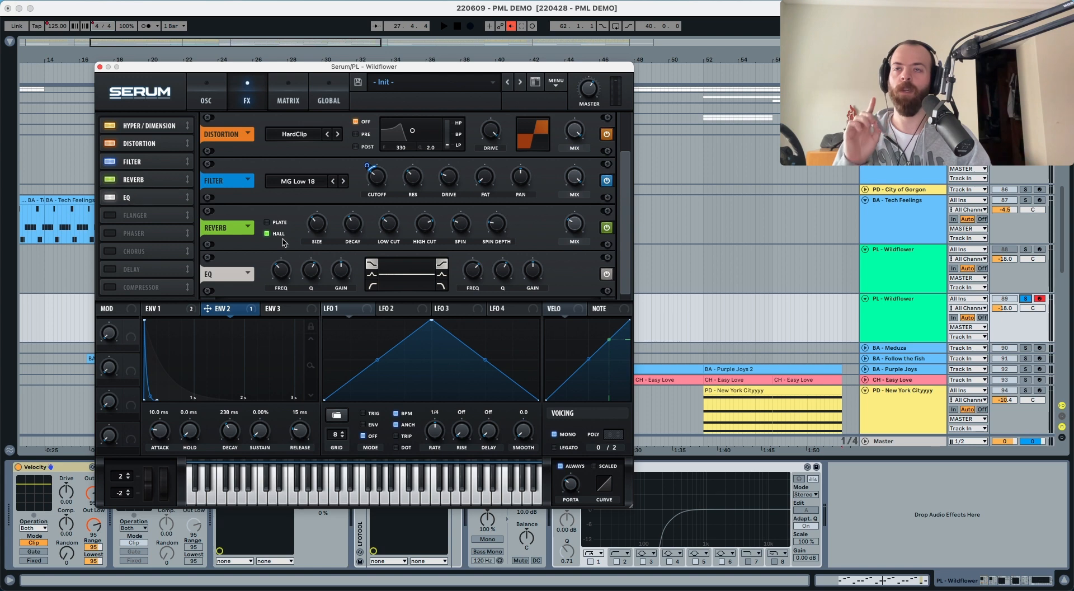
{"action": "left_click", "coordinate": [372, 286]}
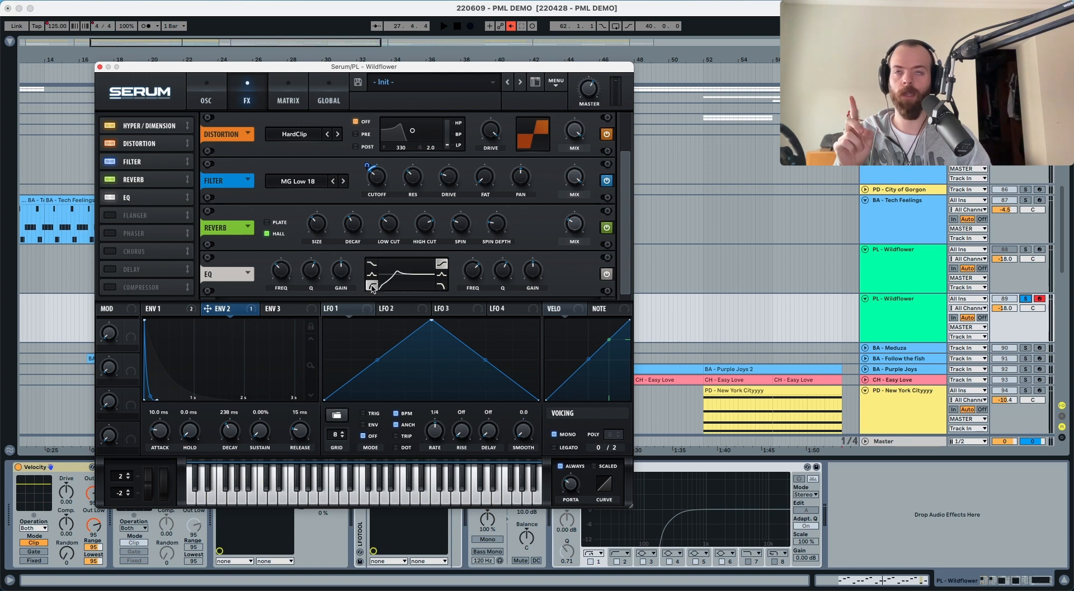
{"action": "left_click", "coordinate": [443, 275]}
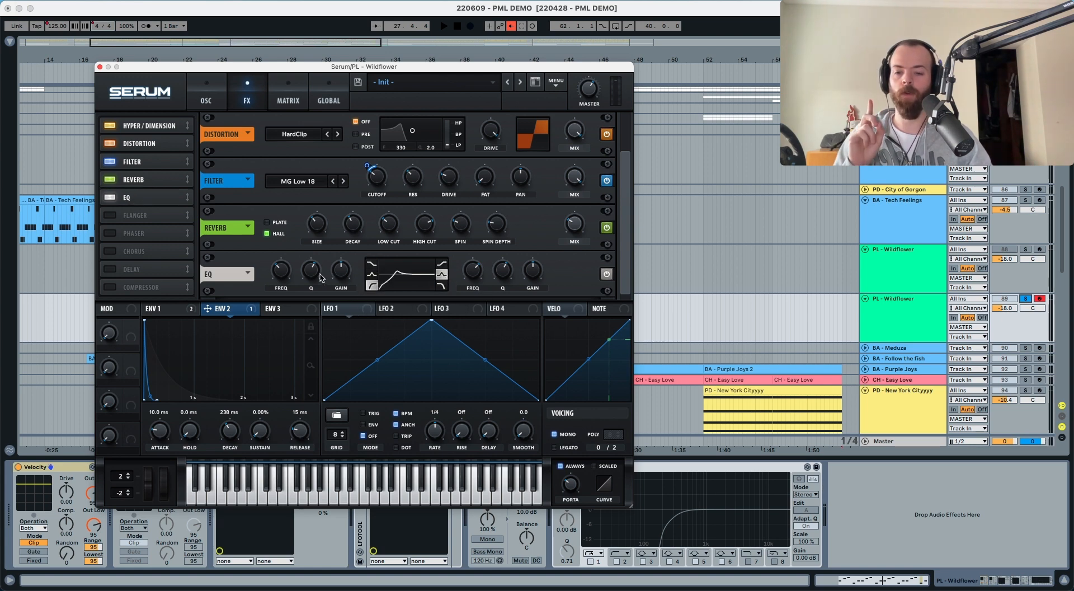
{"action": "left_click_drag", "start_coordinate": [309, 274], "coordinate": [308, 295]}
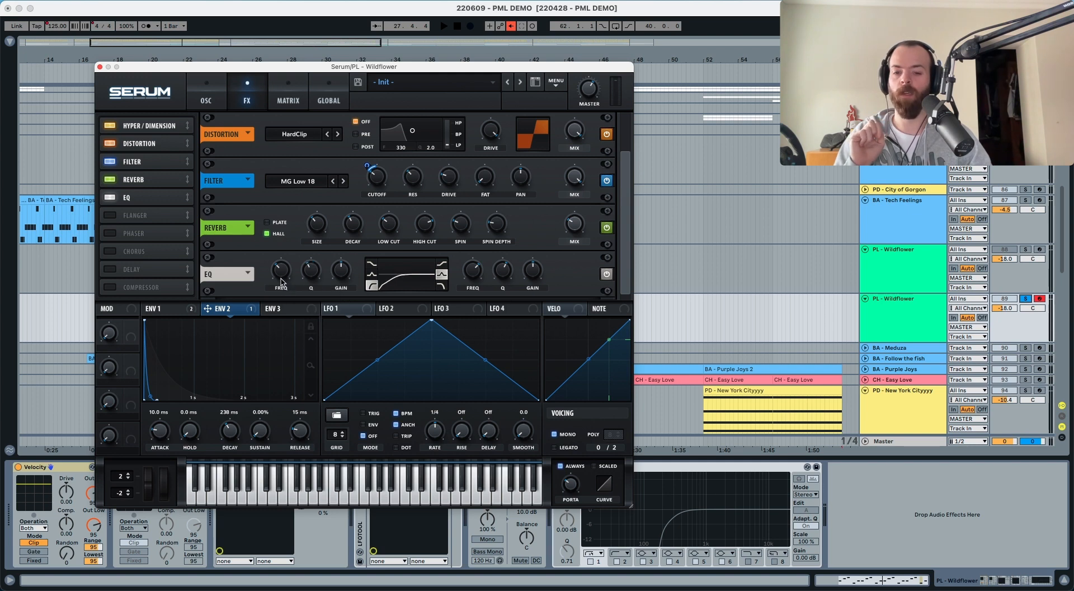
{"action": "left_click_drag", "start_coordinate": [282, 282], "coordinate": [283, 275]}
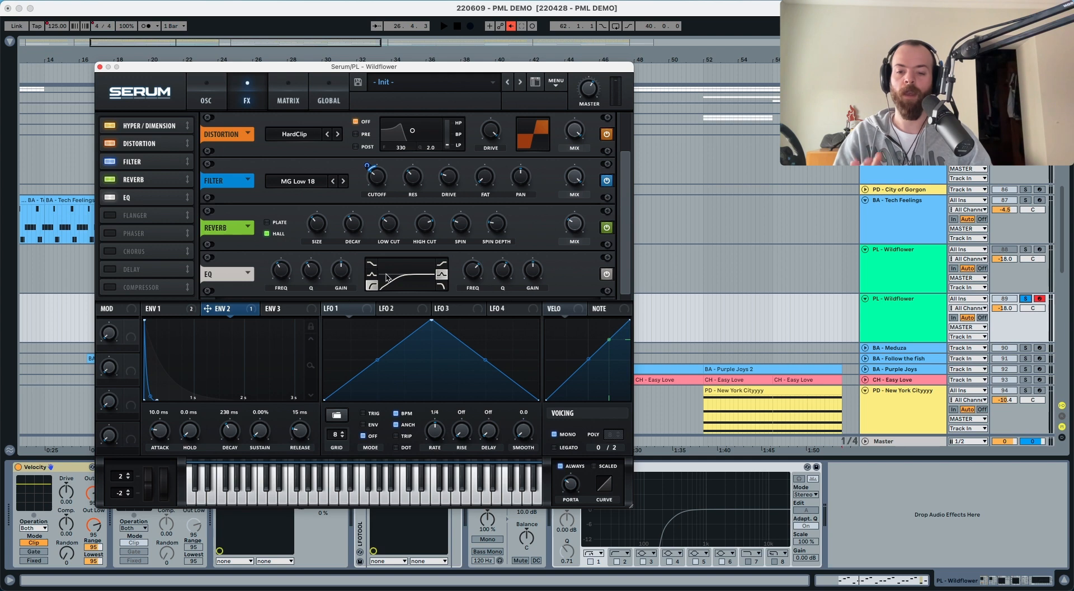
- Adjust the EQ high band's frequency, set its Q to about 37% and gain to about 3.1 dB, and audition the patch
{"action": "mouse_move", "coordinate": [476, 282]}
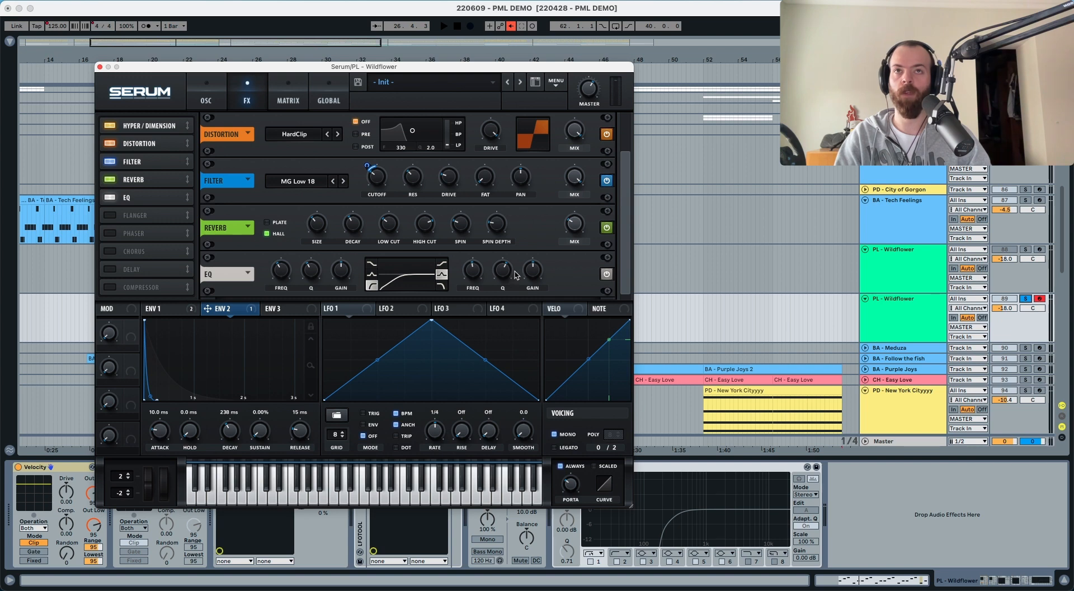
{"action": "mouse_move", "coordinate": [508, 292]}
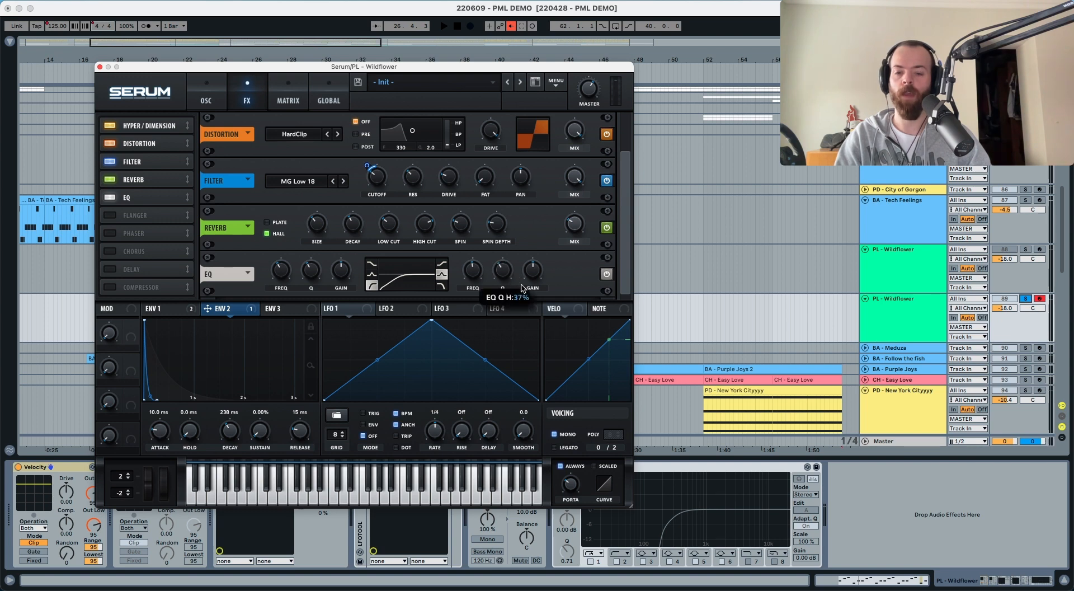
{"action": "mouse_move", "coordinate": [538, 270]}
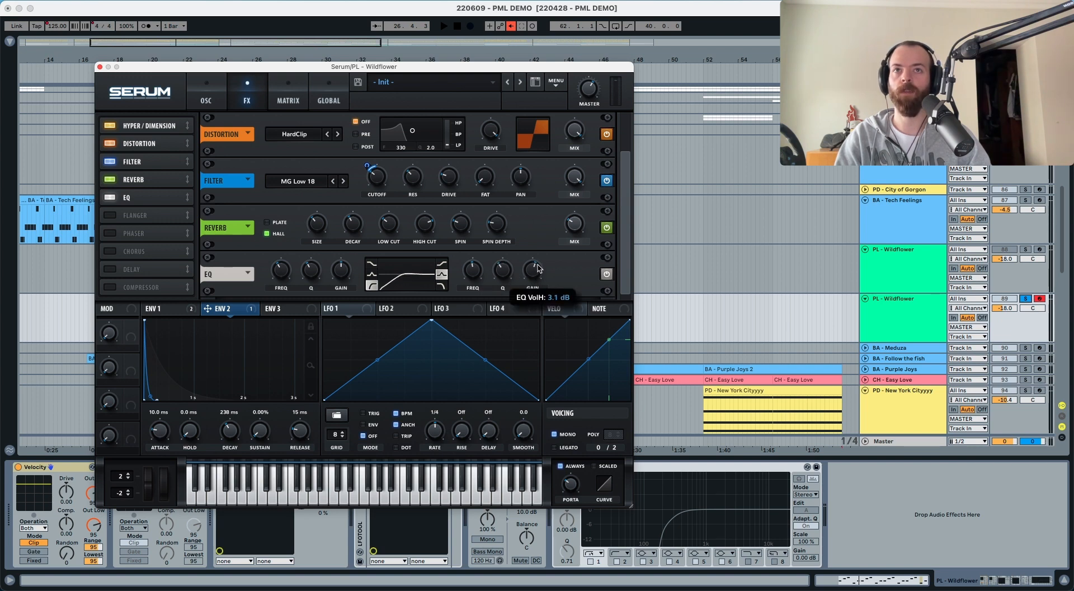
{"action": "key", "text": "space"}
{"action": "scroll", "coordinate": [539, 270], "scroll_direction": "down", "scroll_amount": 1}
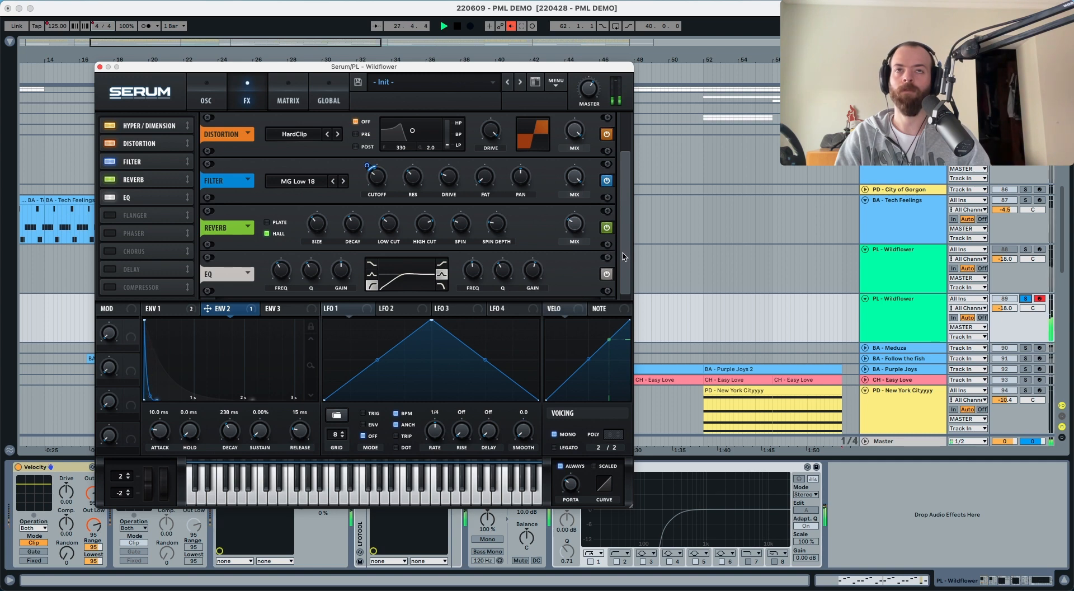
- Enable the delay after the EQ, setting its left time to 1/8 dotted and its right time to 1/8
{"action": "key", "text": "space"}
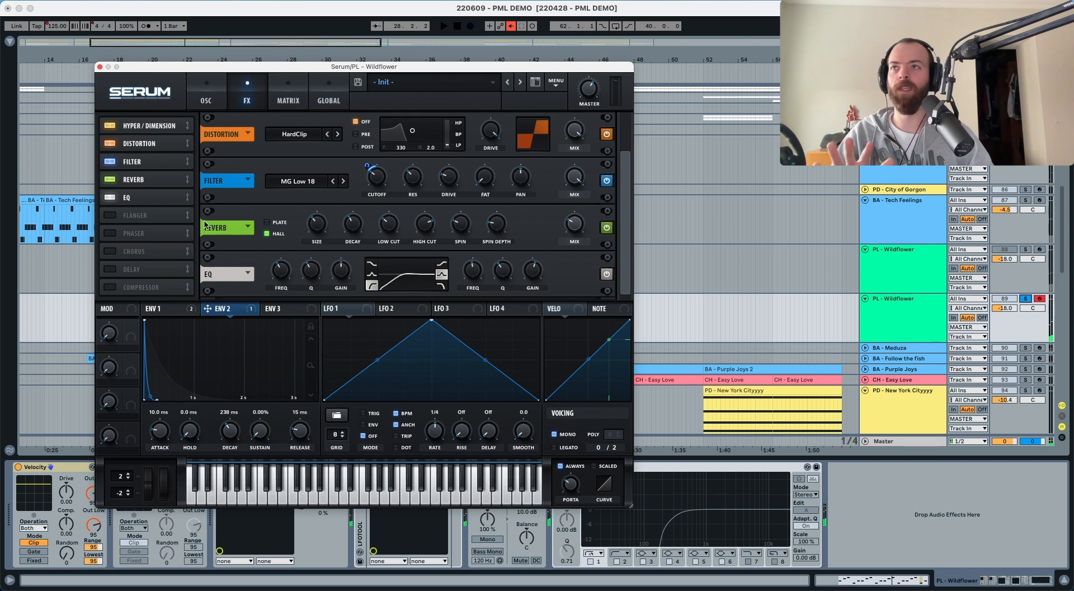
{"action": "left_click", "coordinate": [115, 270]}
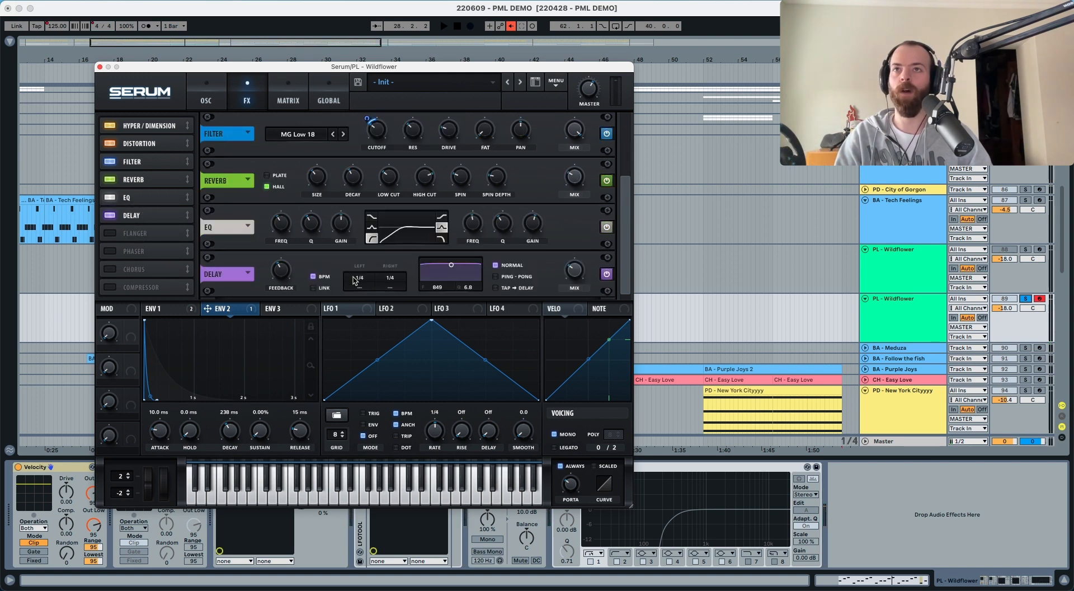
{"action": "left_click_drag", "start_coordinate": [366, 276], "coordinate": [372, 198]}
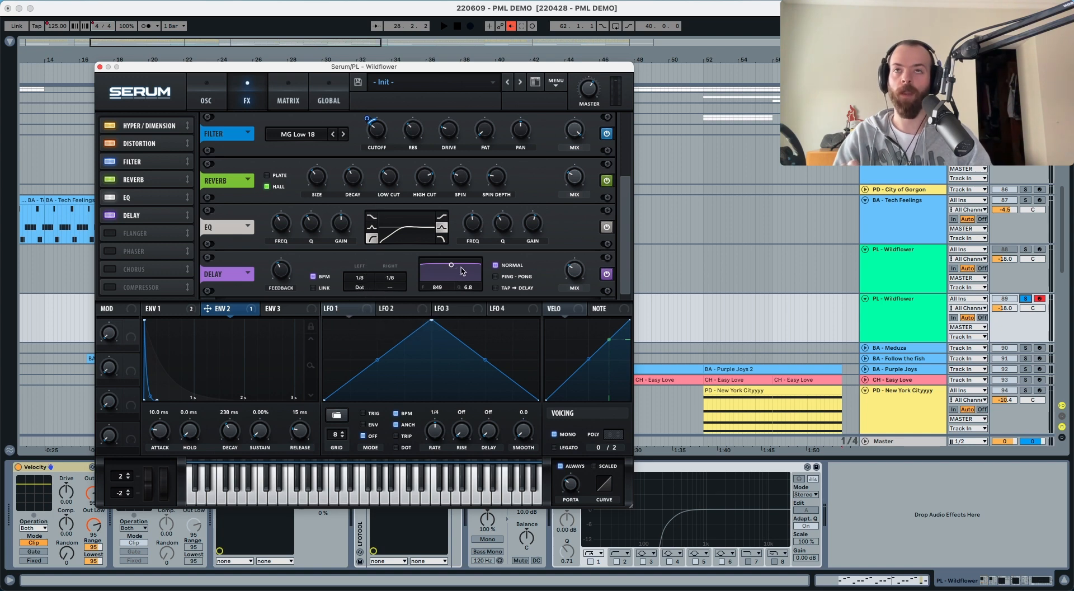
- Shape the delay's filter to a frequency of about 1831 and a Q of about 1.4, and audition the patch
{"action": "left_click_drag", "start_coordinate": [451, 265], "coordinate": [460, 280]}
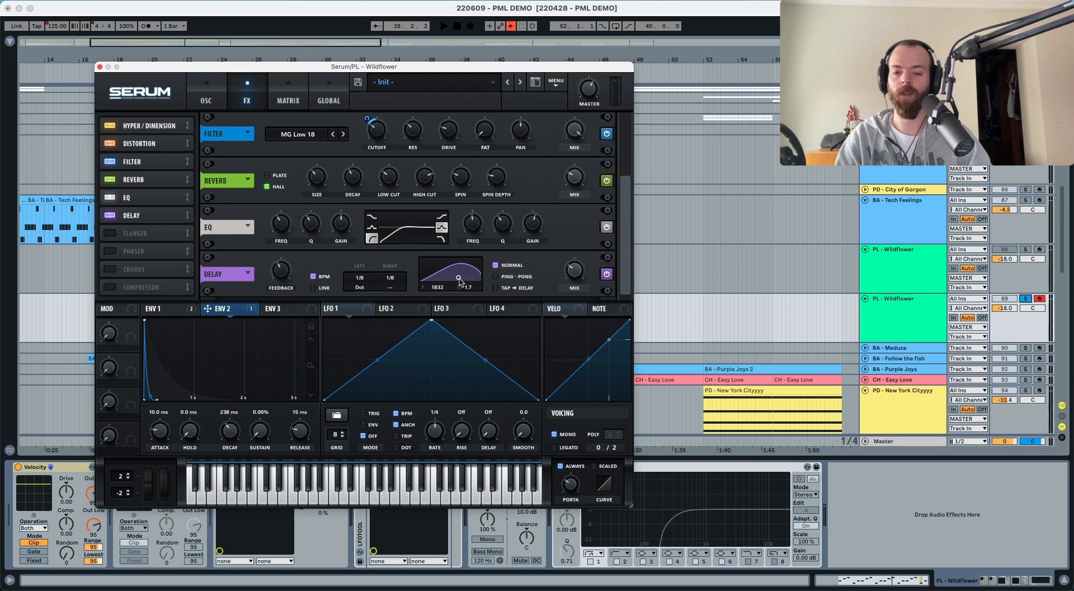
{"action": "key", "text": "space"}
{"action": "left_click_drag", "start_coordinate": [460, 282], "coordinate": [460, 282]}
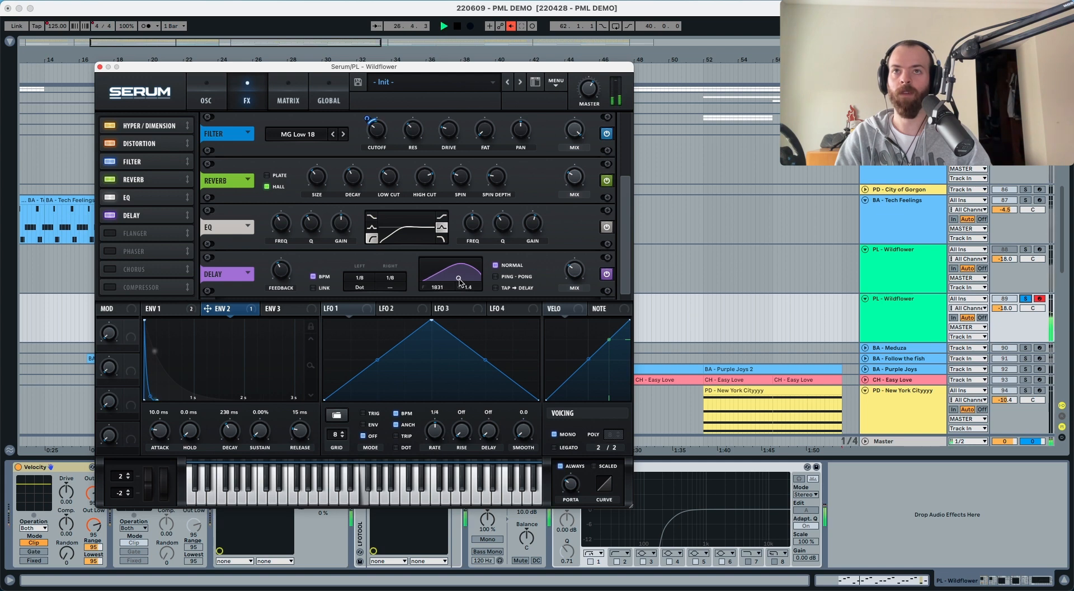
{"action": "key", "text": "space"}
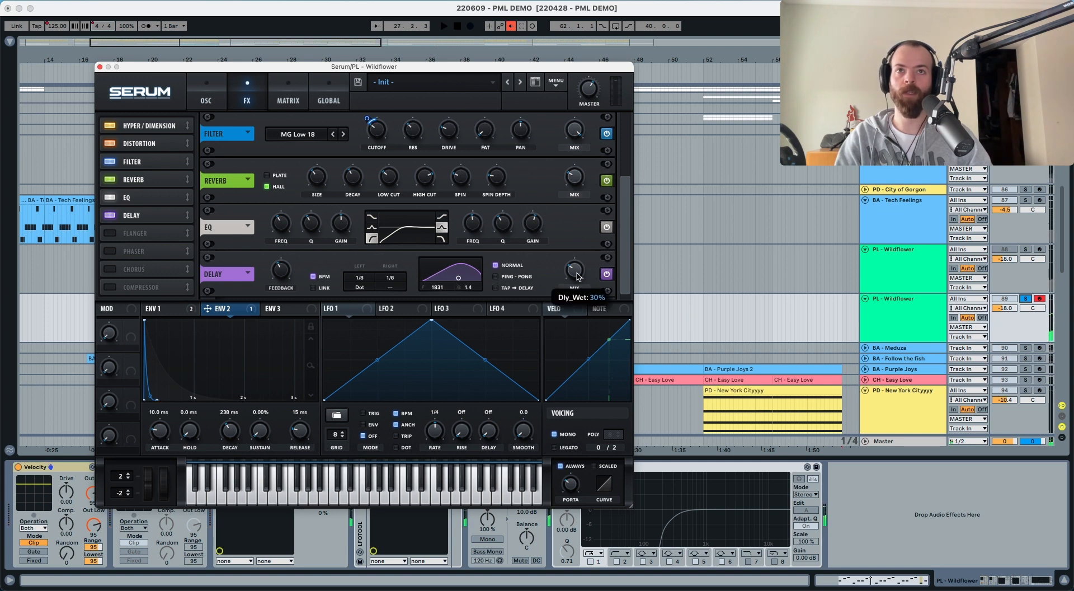
{"action": "key", "text": "space"}
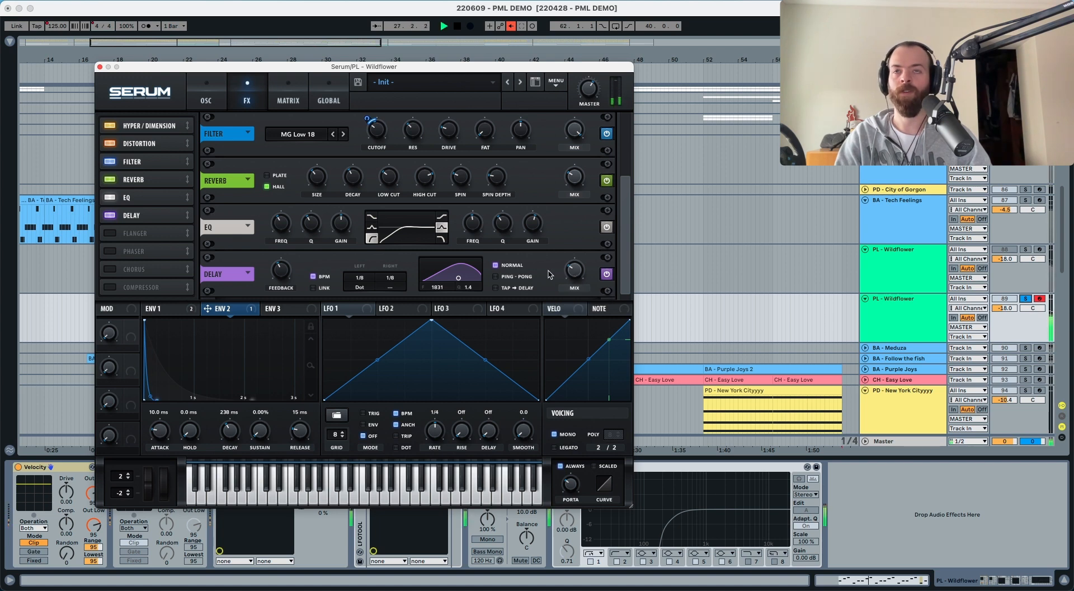
{"action": "key", "text": "space"}
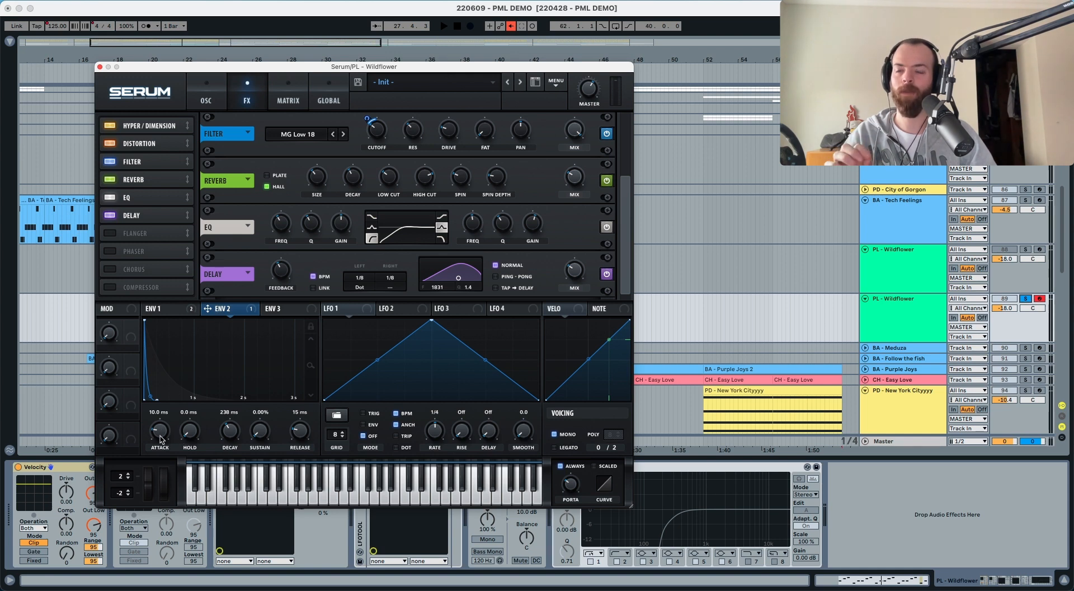
- Review the settings of envelopes 1 and 2 and the oscillator page, and play the patch
{"action": "left_click", "coordinate": [163, 315]}
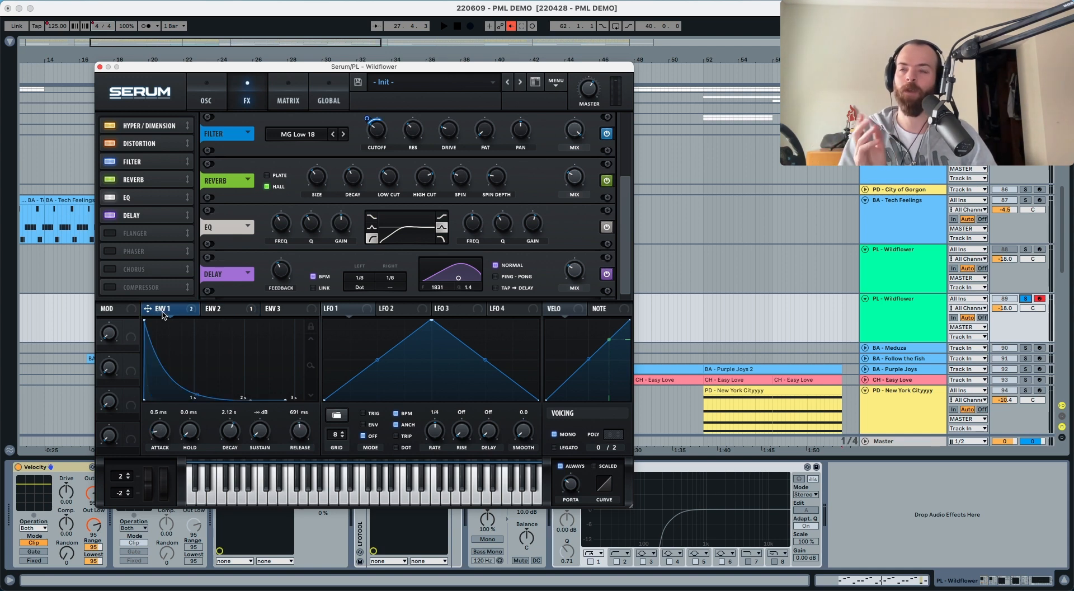
{"action": "left_click", "coordinate": [238, 311]}
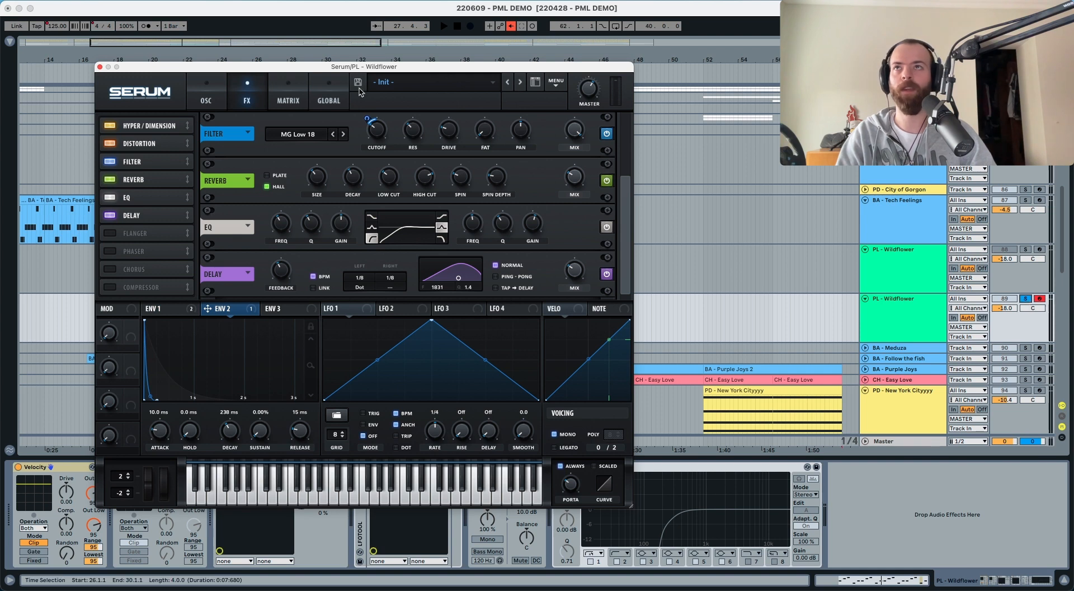
{"action": "left_click", "coordinate": [211, 102]}
{"action": "key", "text": "space"}
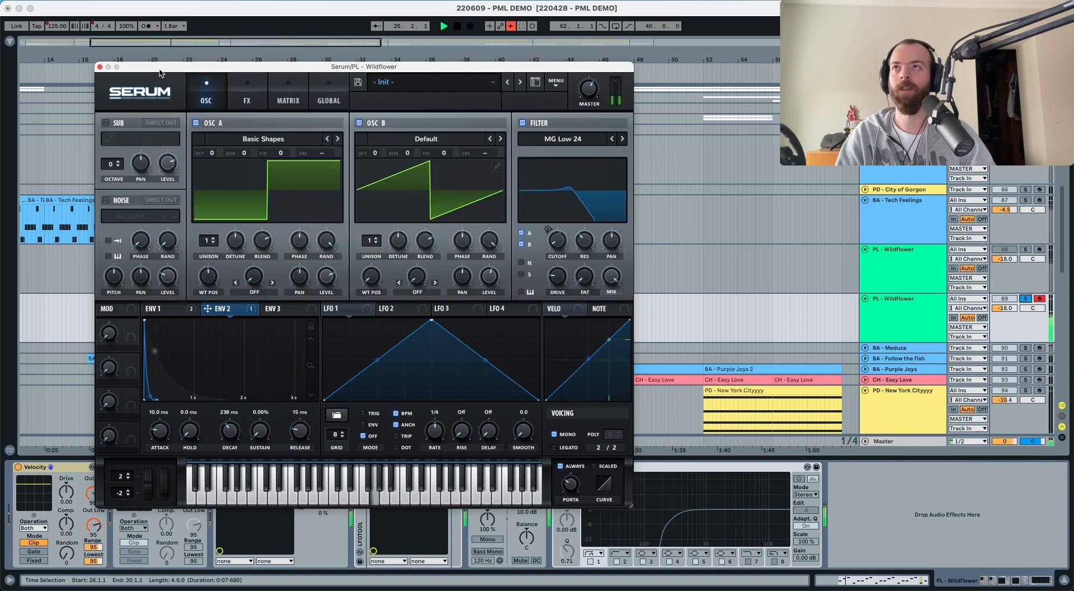
- Move the Serum window aside and open the duplicate track's first PL - Wildflower MIDI clip to examine its notes
{"action": "left_click_drag", "start_coordinate": [109, 69], "coordinate": [432, 53]}
{"action": "left_click", "coordinate": [284, 303]}
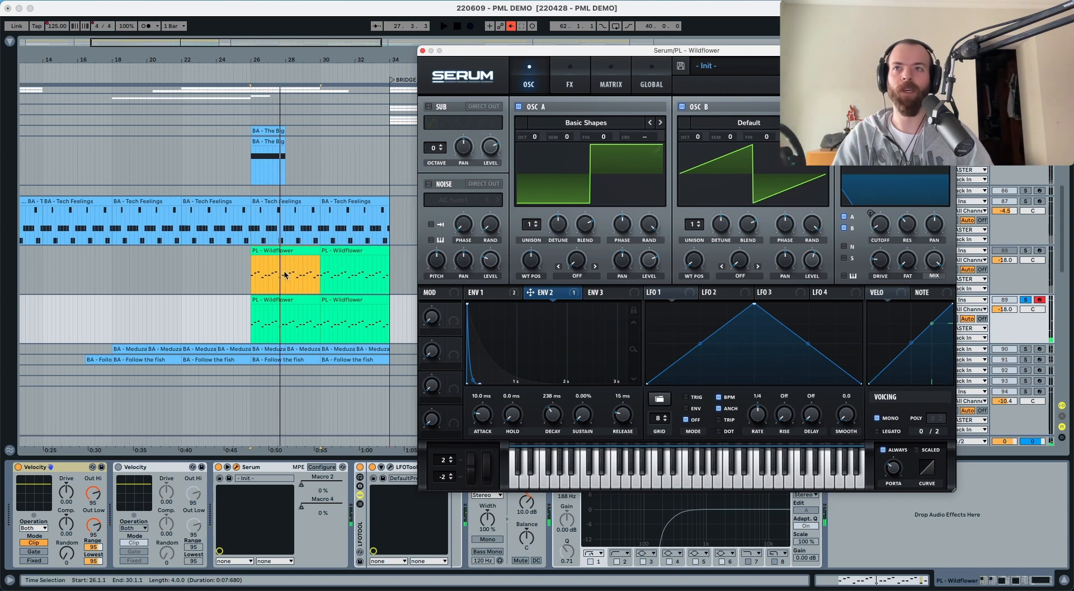
{"action": "key", "text": "space"}
{"action": "double_click", "coordinate": [284, 300]}
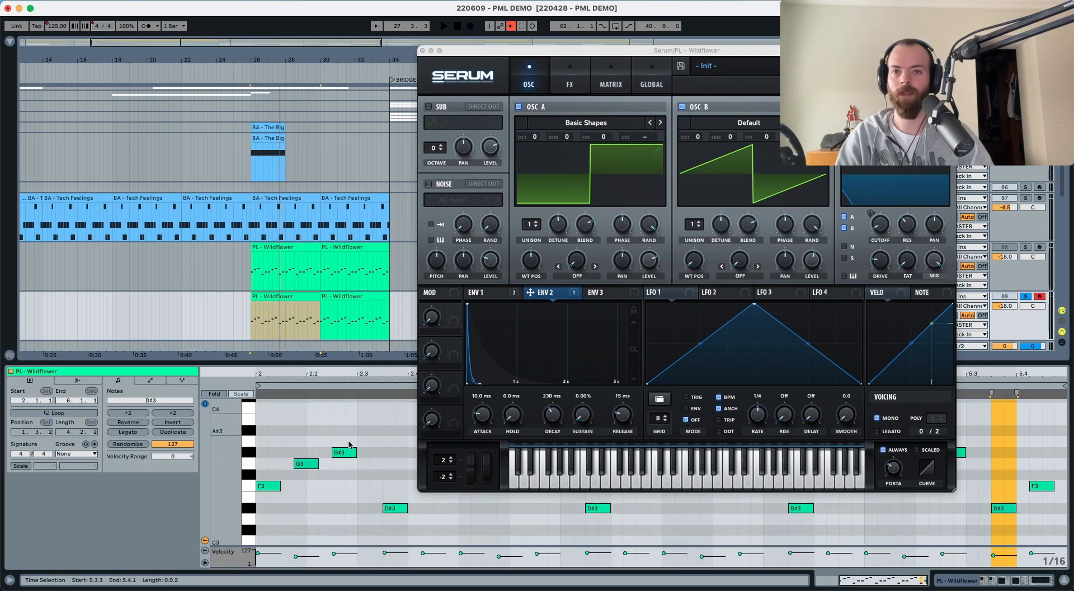
{"action": "scroll", "coordinate": [371, 474], "scroll_direction": "up", "scroll_amount": 3}
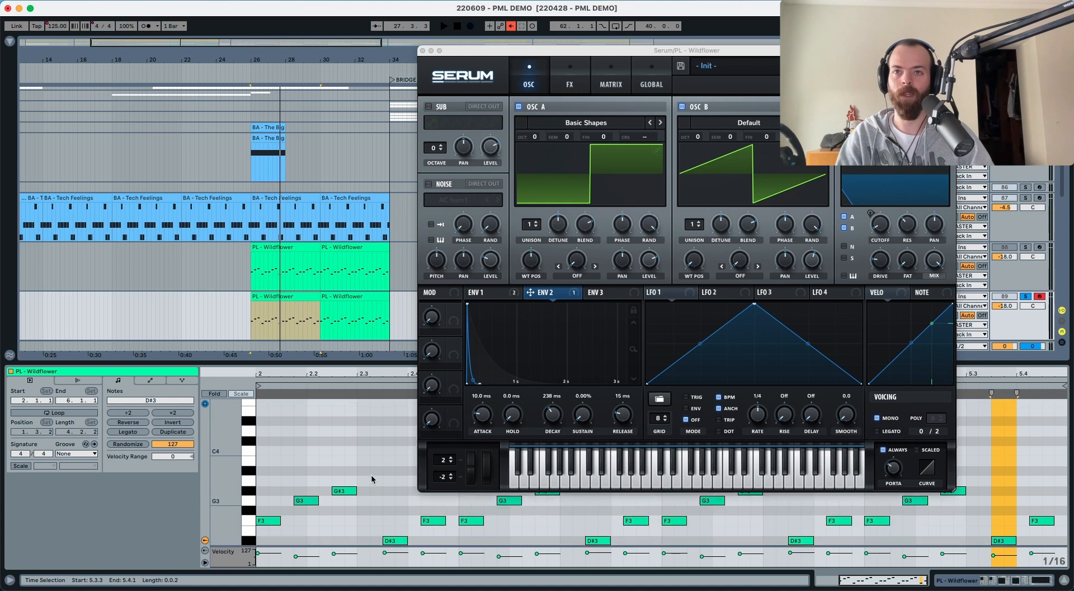
- Close the Serum window and audition the PL - Wildflower clip on its own
{"action": "left_click", "coordinate": [420, 51]}
{"action": "key", "text": "space"}
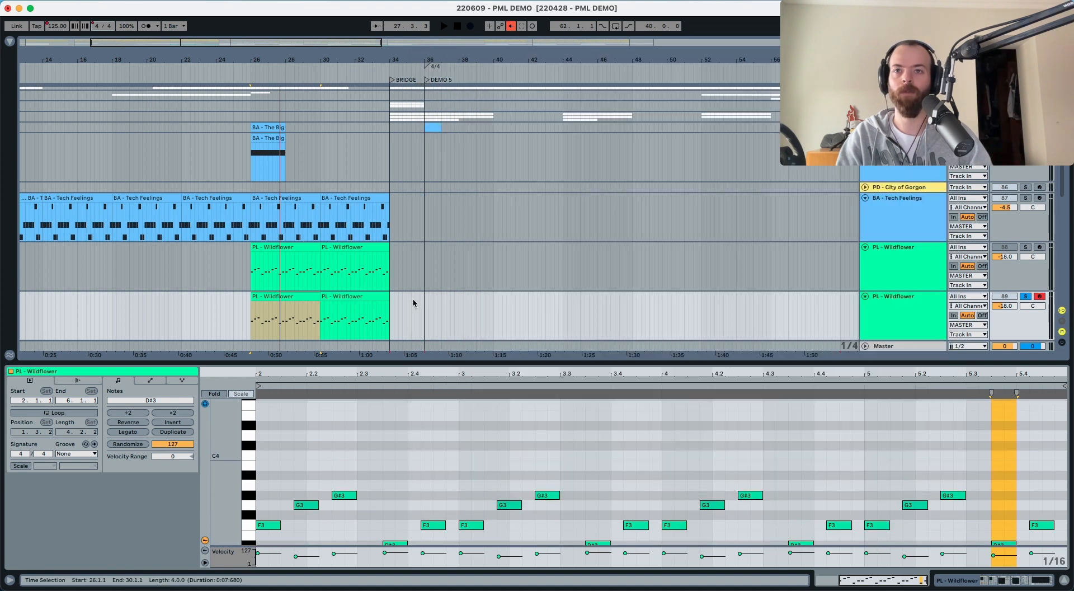
{"action": "scroll", "coordinate": [413, 450], "scroll_direction": "down", "scroll_amount": 2}
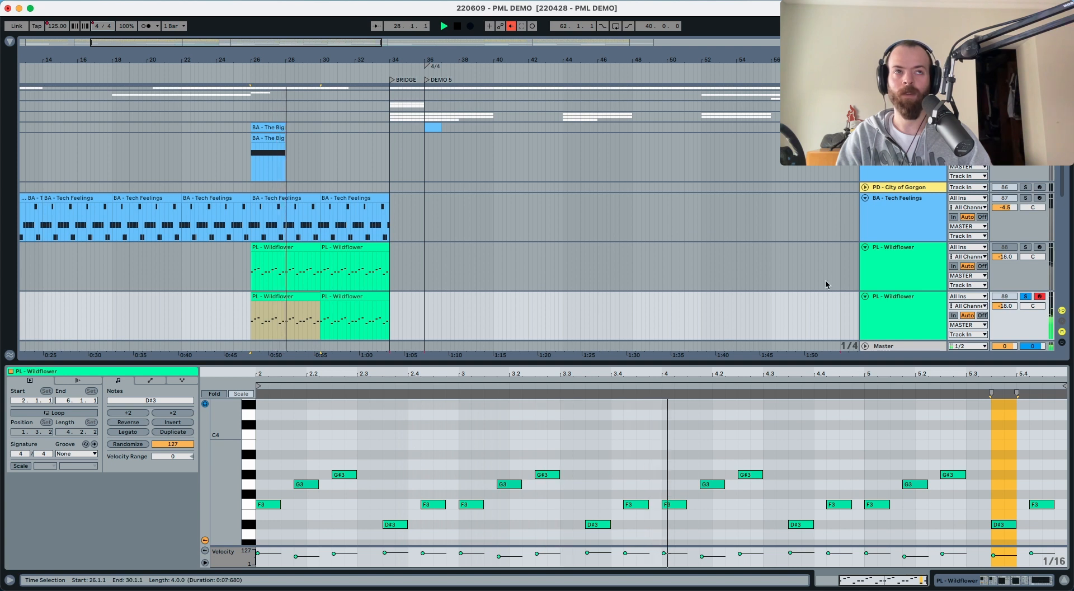
{"action": "key", "text": "space"}
- Turn off solo on the duplicate PL - Wildflower track and play it together with the other tracks
{"action": "left_click", "coordinate": [1026, 296]}
{"action": "scroll", "coordinate": [951, 280], "scroll_direction": "down", "scroll_amount": 3}
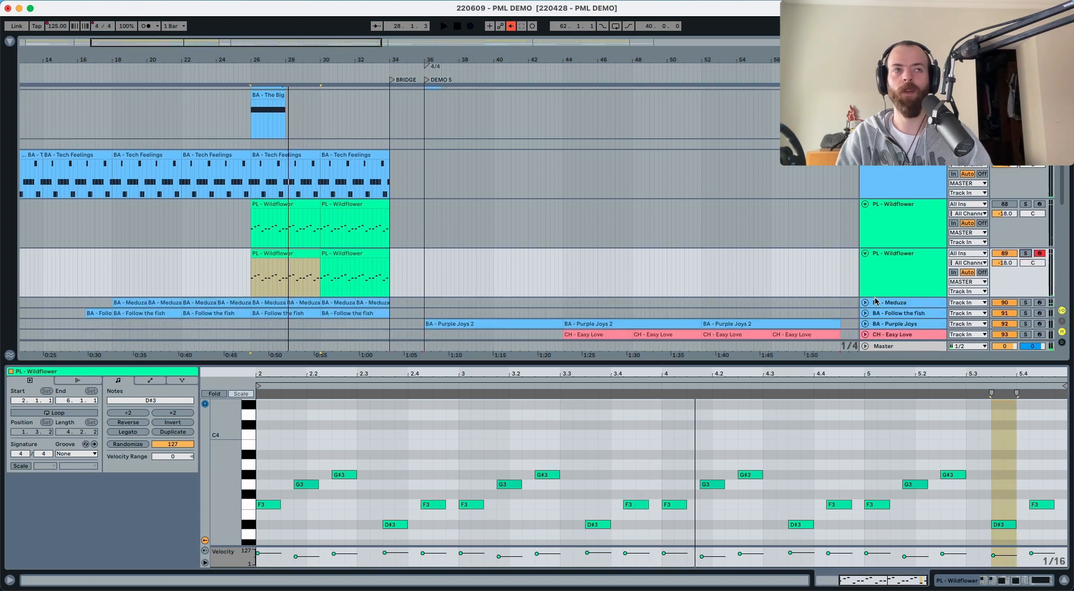
{"action": "left_click", "coordinate": [911, 253]}
{"action": "key", "text": "space"}
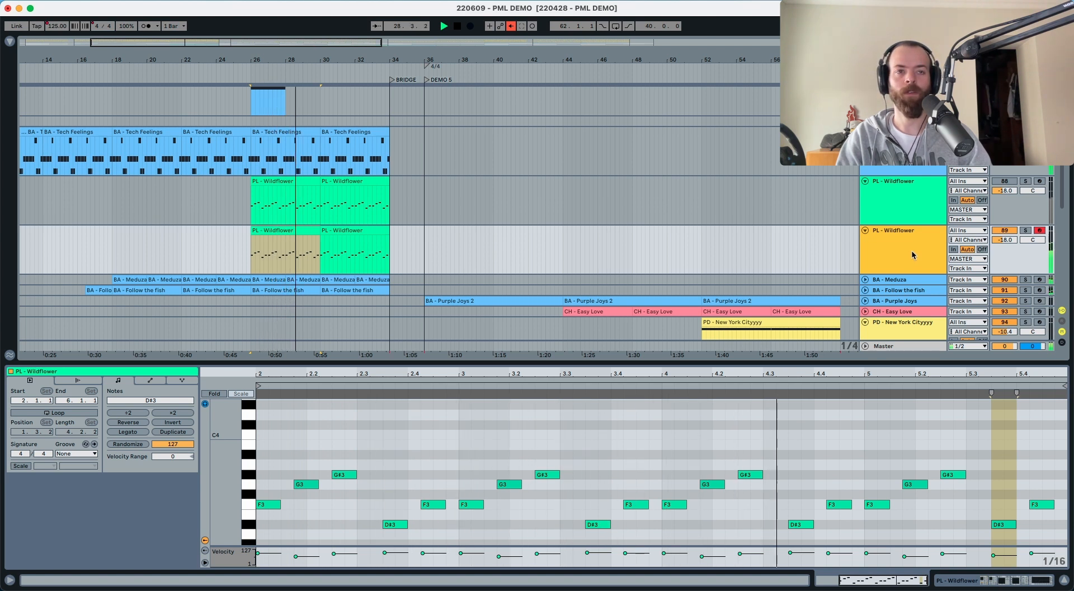
{"action": "key", "text": "space"}
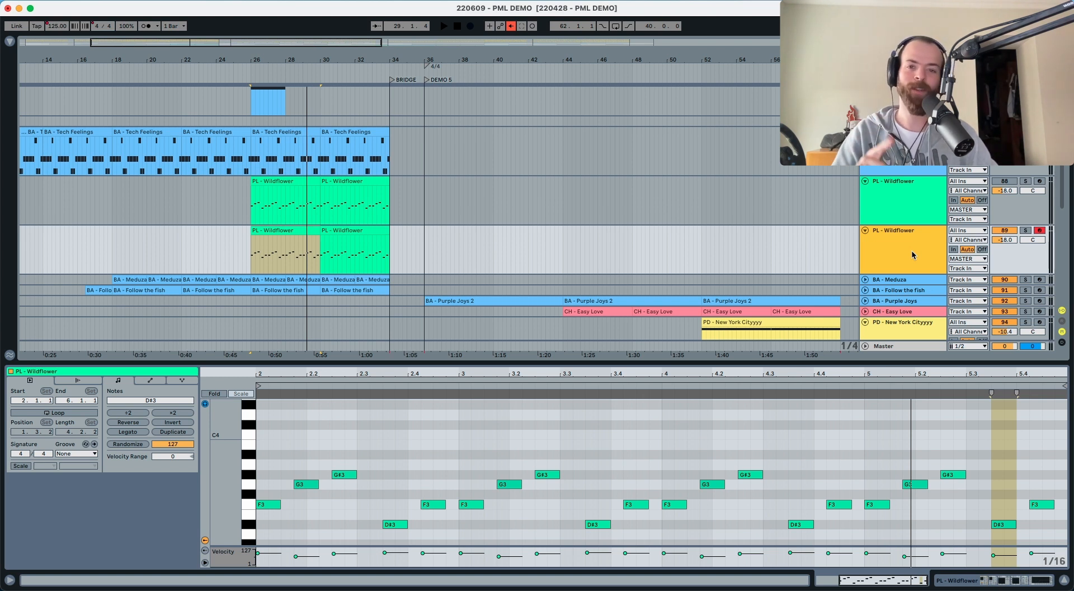
{"action": "scroll", "coordinate": [1008, 245], "scroll_direction": "up", "scroll_amount": 1}
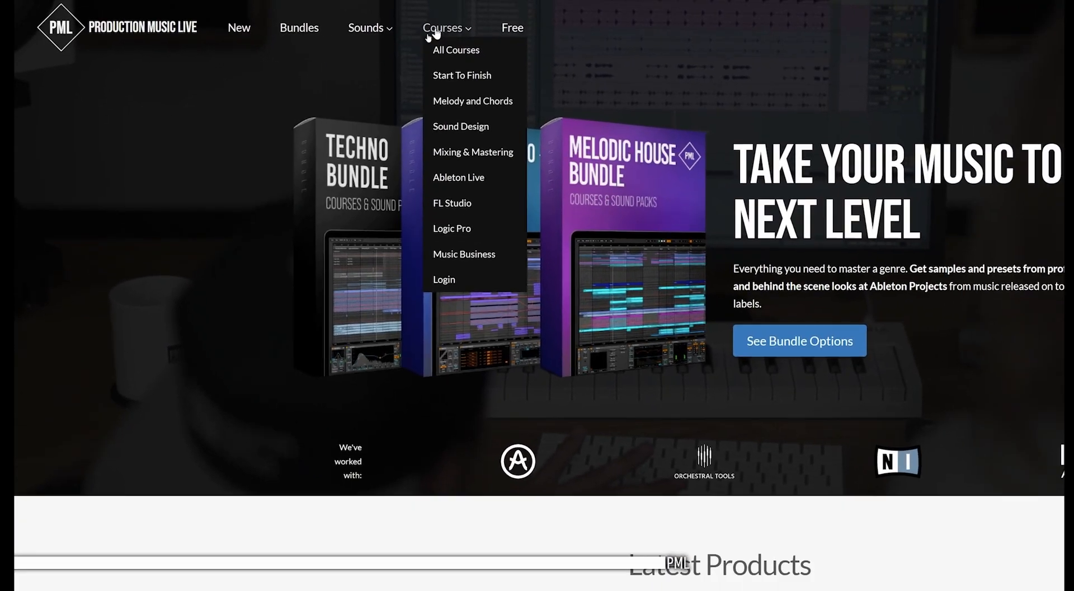
{"action": "mouse_move", "coordinate": [423, 32]}
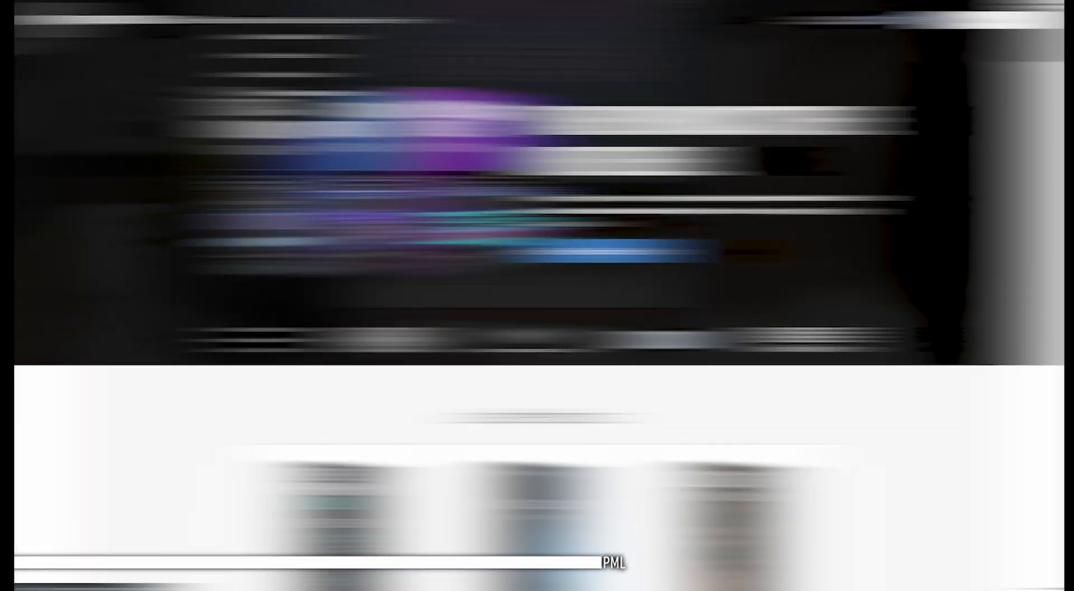